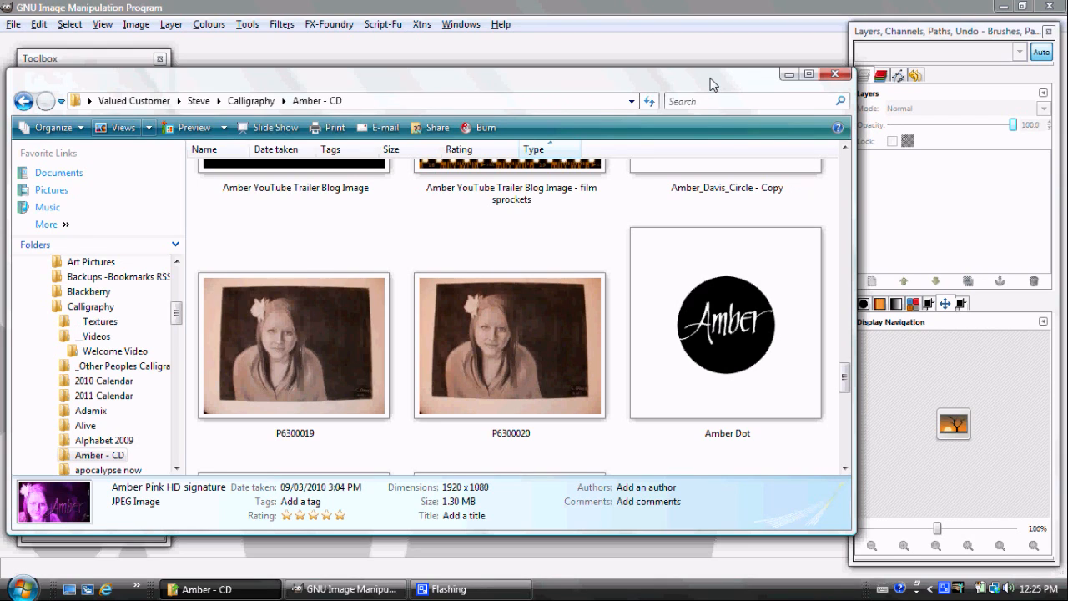
# Open the portrait photo P6300019 from the Amber - CD folder in GIMP
pyautogui.click(357, 321)
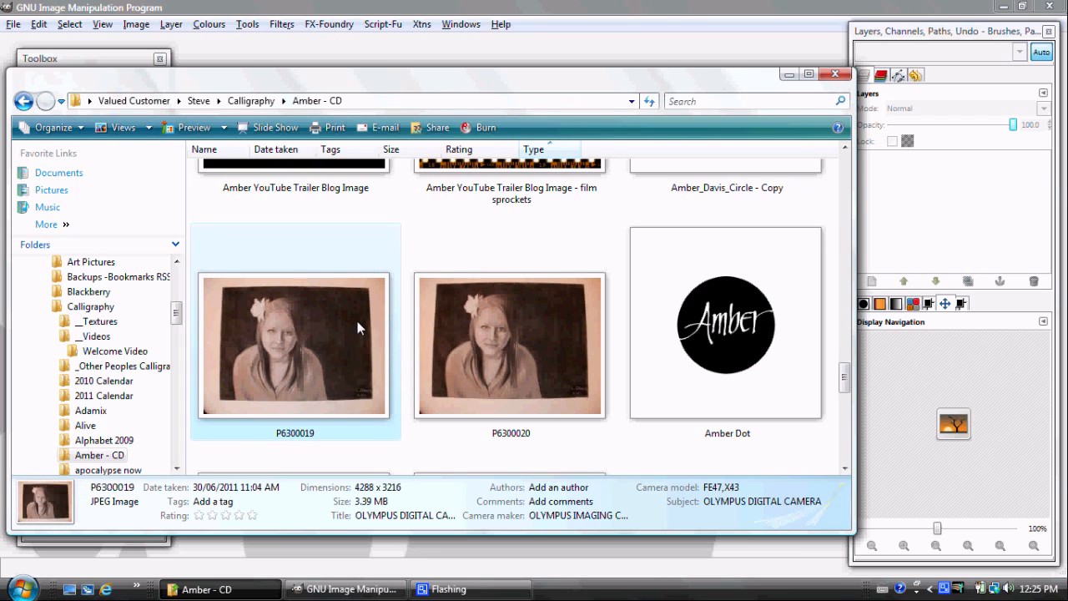
pyautogui.moveTo(357, 321); pyautogui.dragTo(367, 42)
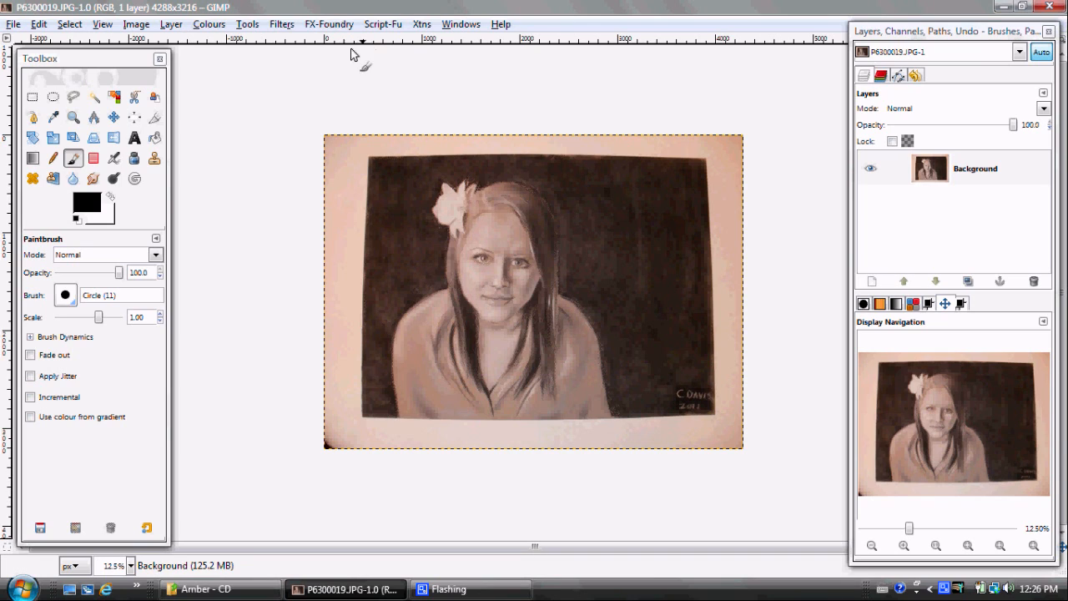
# Set the Crop tool to a fixed aspect ratio of 16:9
pyautogui.click(155, 121)
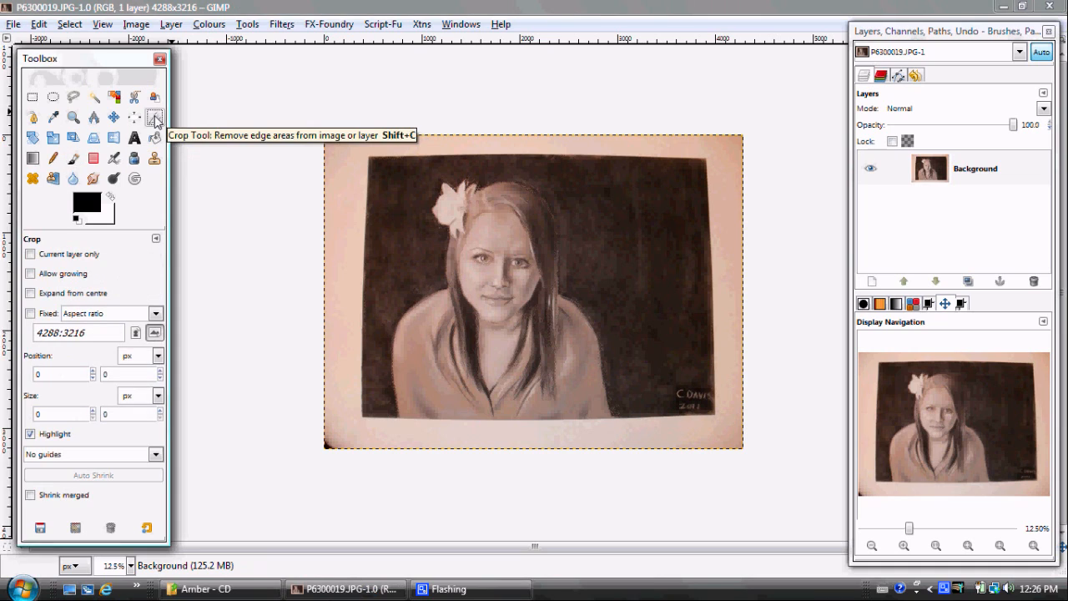
pyautogui.click(48, 313)
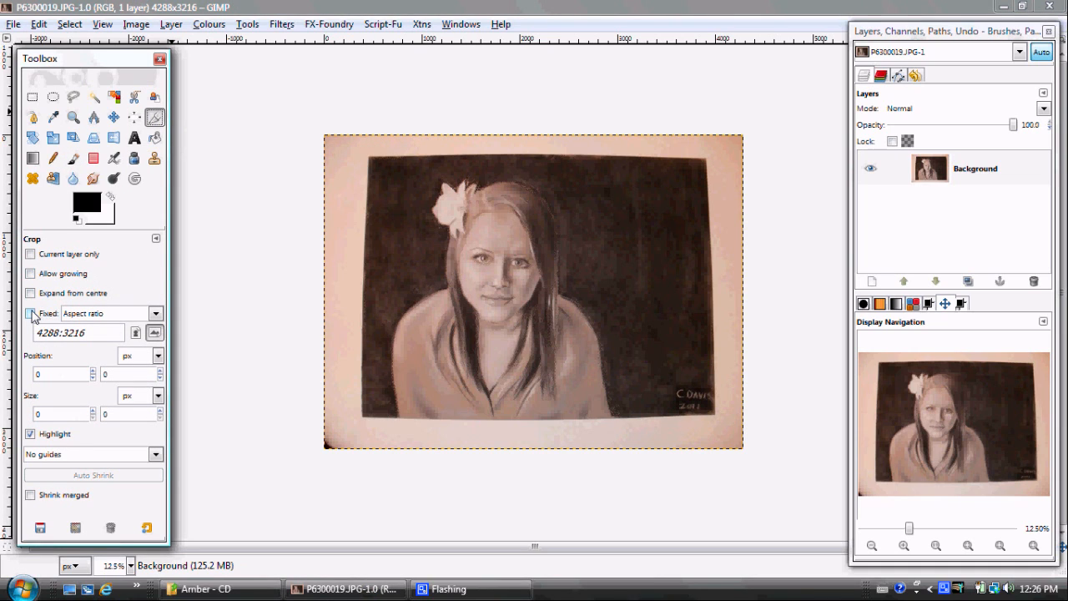
pyautogui.click(99, 334)
pyautogui.press('BackSpace')
pyautogui.press('BackSpace')
pyautogui.press('BackSpace')
pyautogui.press('BackSpace')
pyautogui.press('BackSpace')
pyautogui.press('BackSpace')
pyautogui.press('BackSpace')
pyautogui.press('BackSpace')
pyautogui.press('BackSpace')
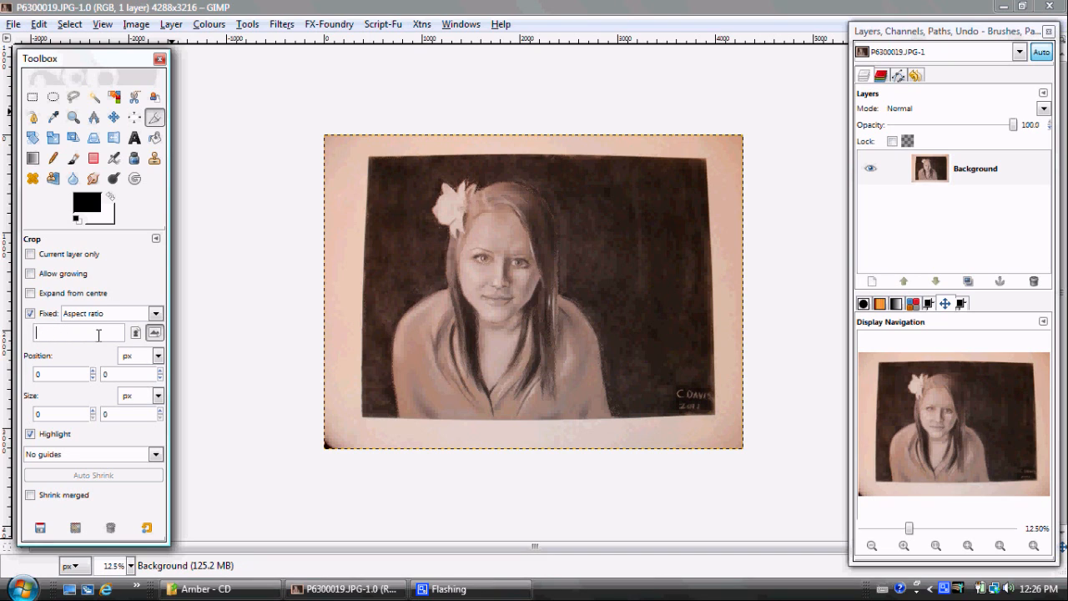
pyautogui.write('16:9')
pyautogui.press('Tab')
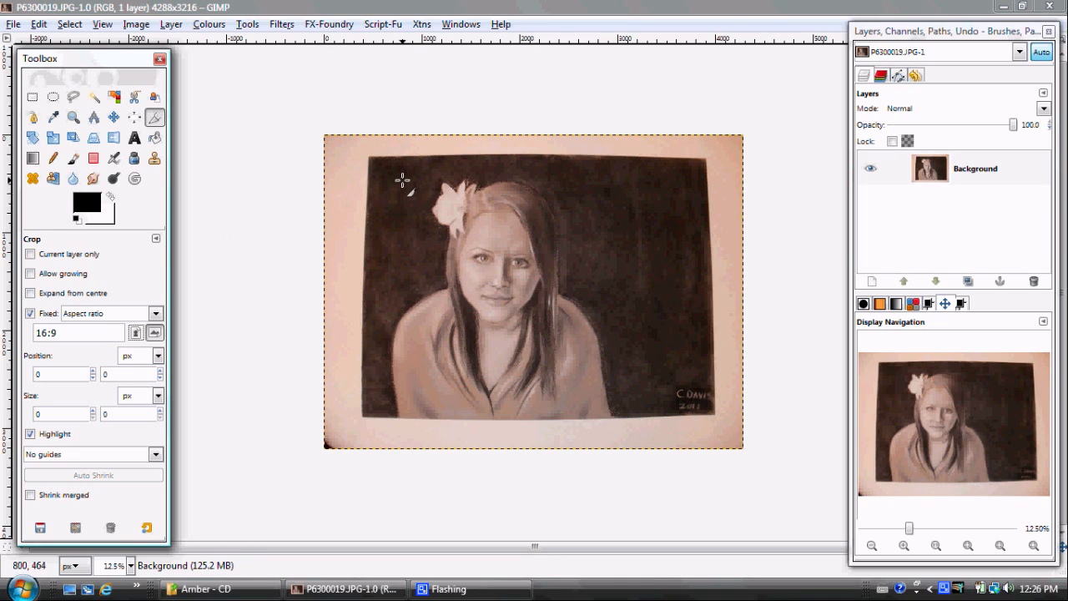
# Try a 16:9 crop of about 2944 by 1656 px around the face and flower, and undo it
pyautogui.moveTo(412, 178); pyautogui.dragTo(677, 332)
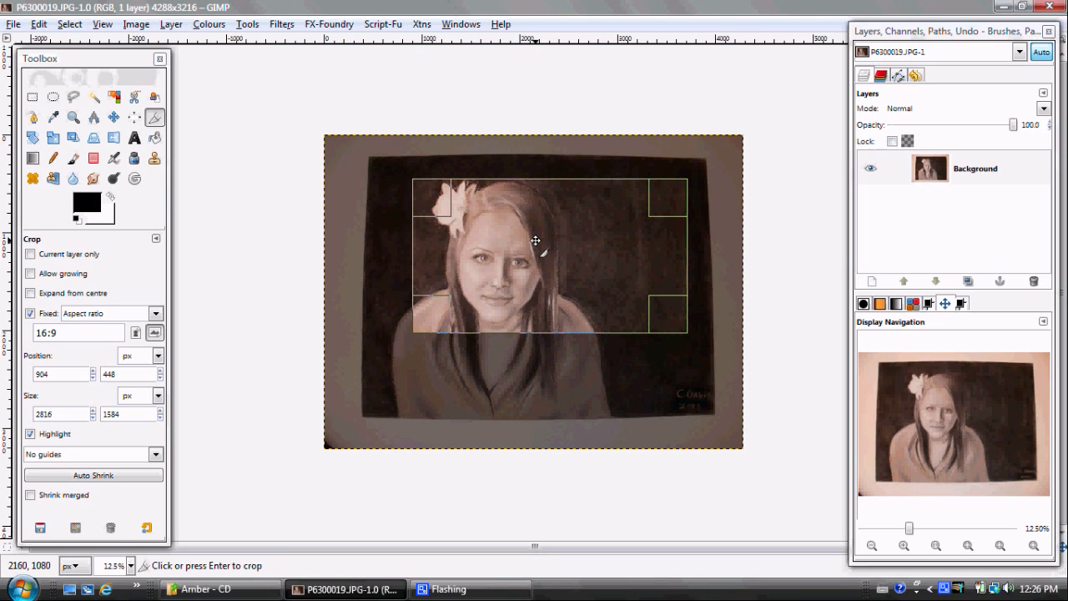
pyautogui.moveTo(535, 240); pyautogui.dragTo(539, 237)
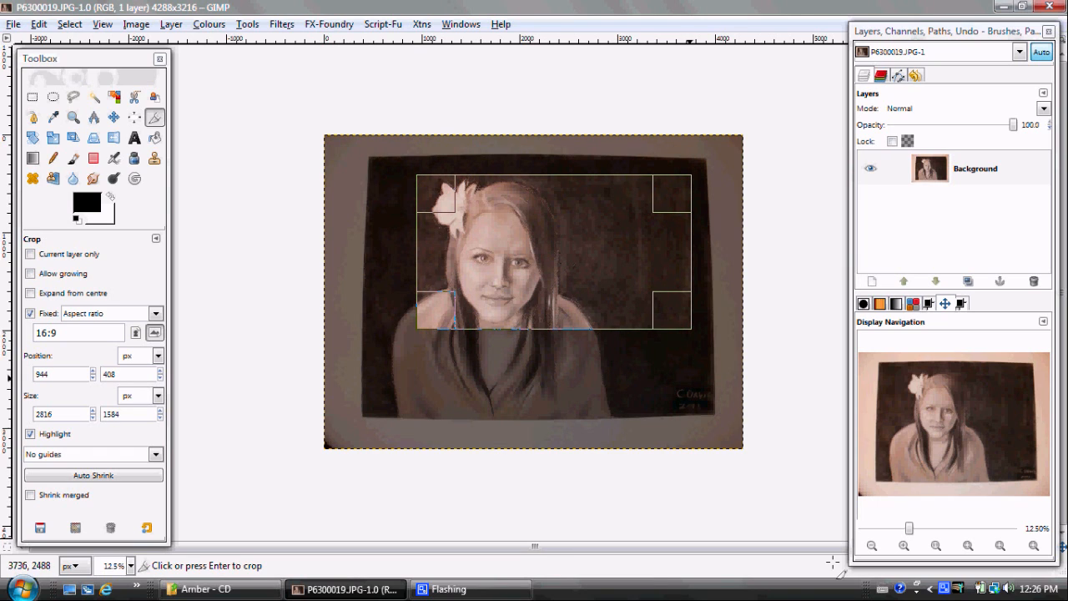
pyautogui.click(902, 546)
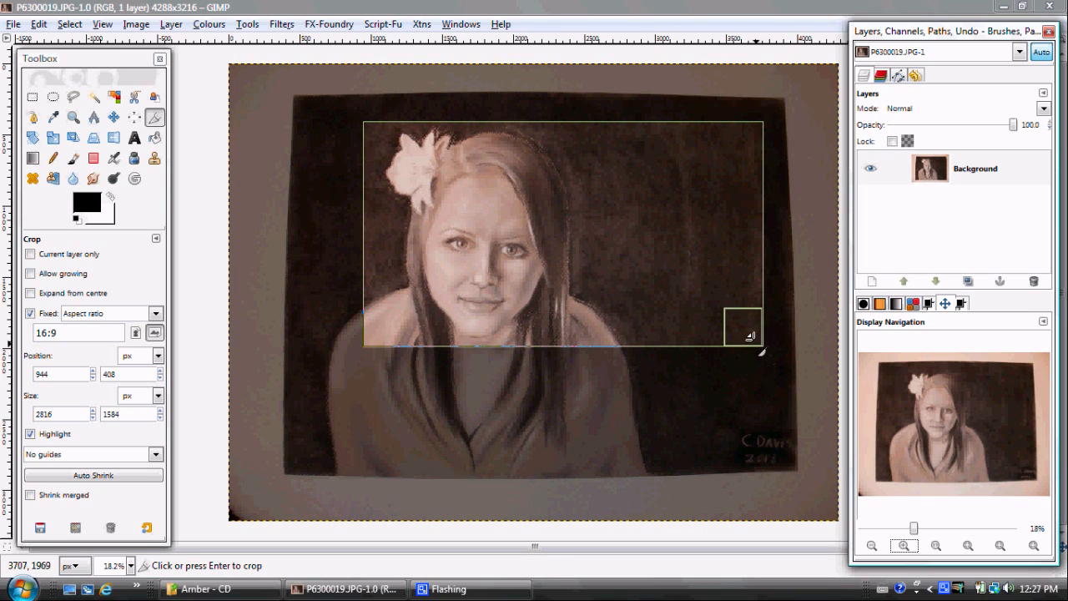
pyautogui.moveTo(747, 331); pyautogui.dragTo(755, 341)
pyautogui.click(648, 242)
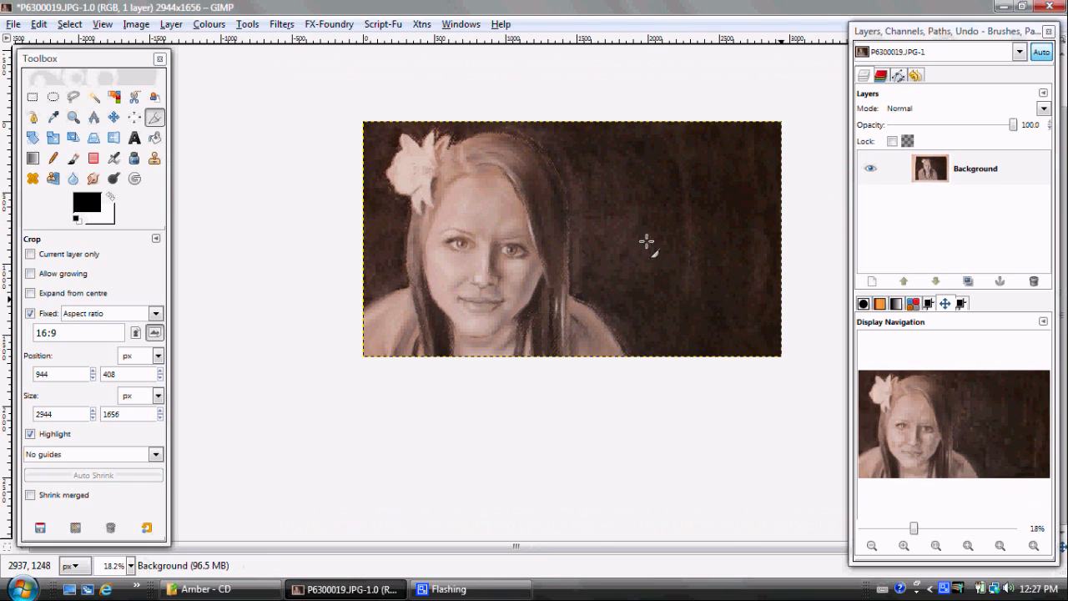
pyautogui.hotkey('ctrl', 'z')
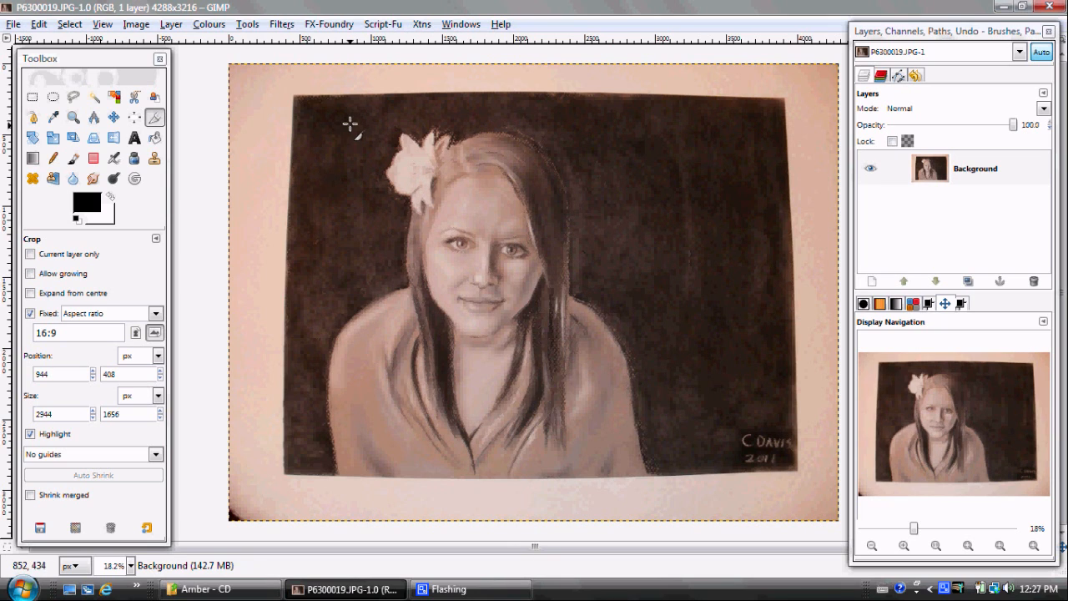
# Crop the photo to about 2953 by 1662 px around the face and flower, positioned at about 935, 368
pyautogui.moveTo(349, 116); pyautogui.dragTo(697, 351)
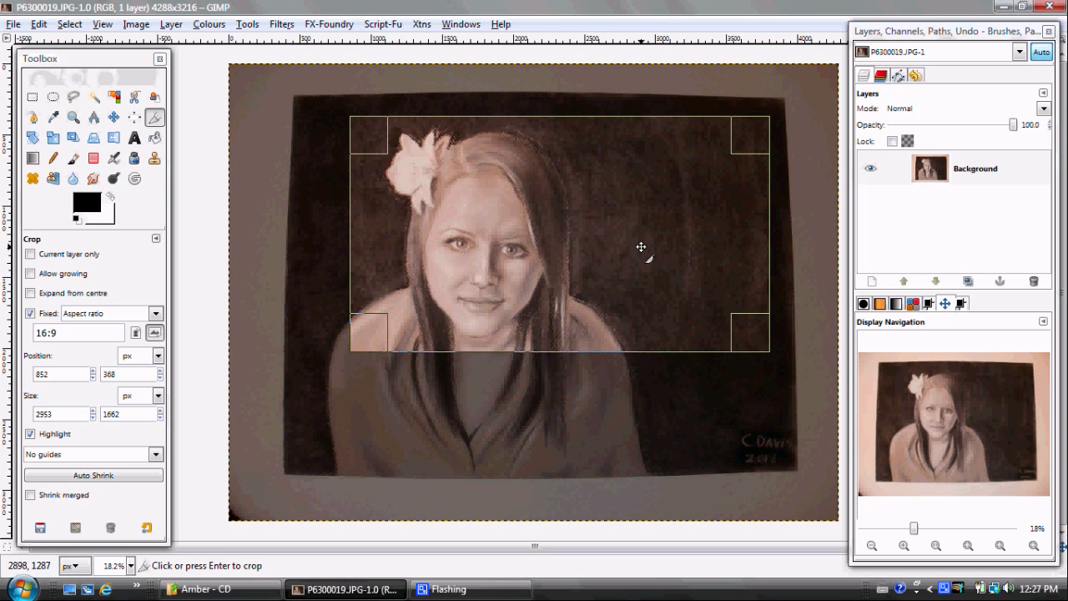
pyautogui.moveTo(620, 246); pyautogui.dragTo(630, 241)
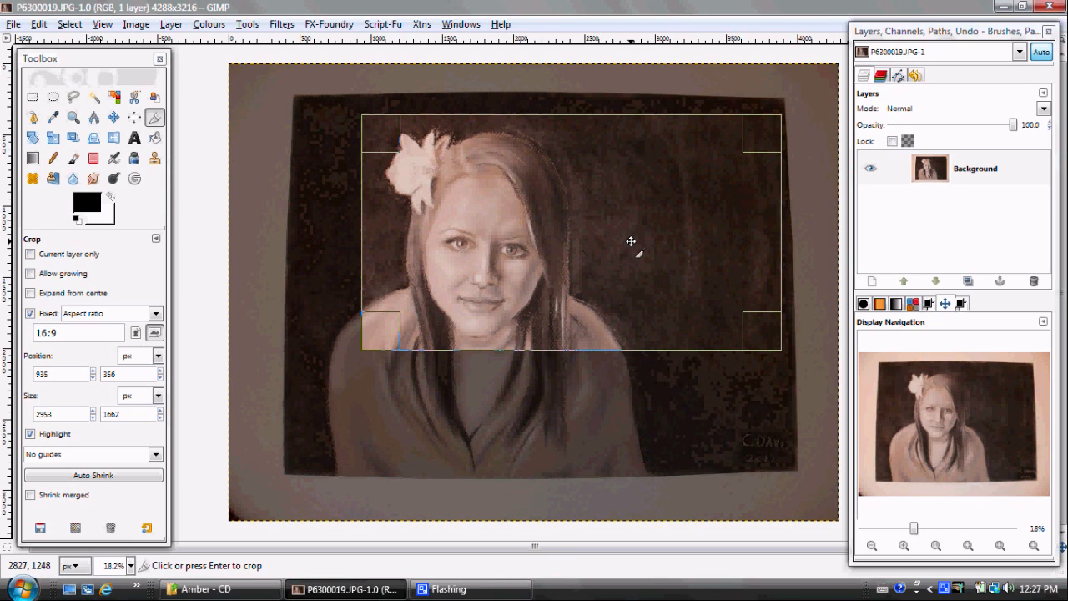
pyautogui.moveTo(630, 241); pyautogui.dragTo(631, 243)
pyautogui.click(630, 243)
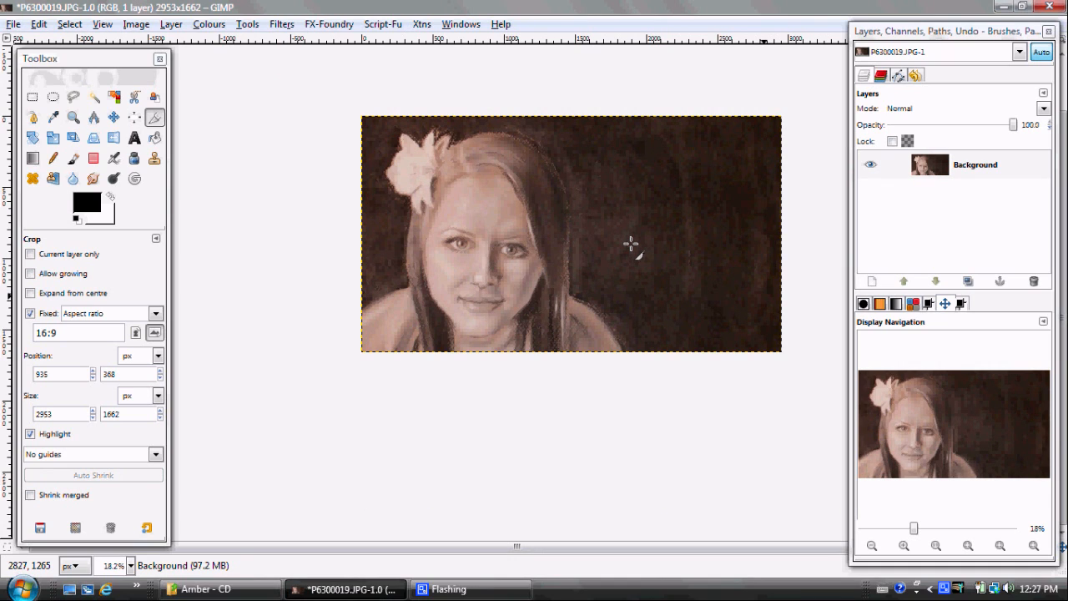
# Apply Levels to the Value channel with a black input level of 23 and a white input level of 231
pyautogui.click(210, 24)
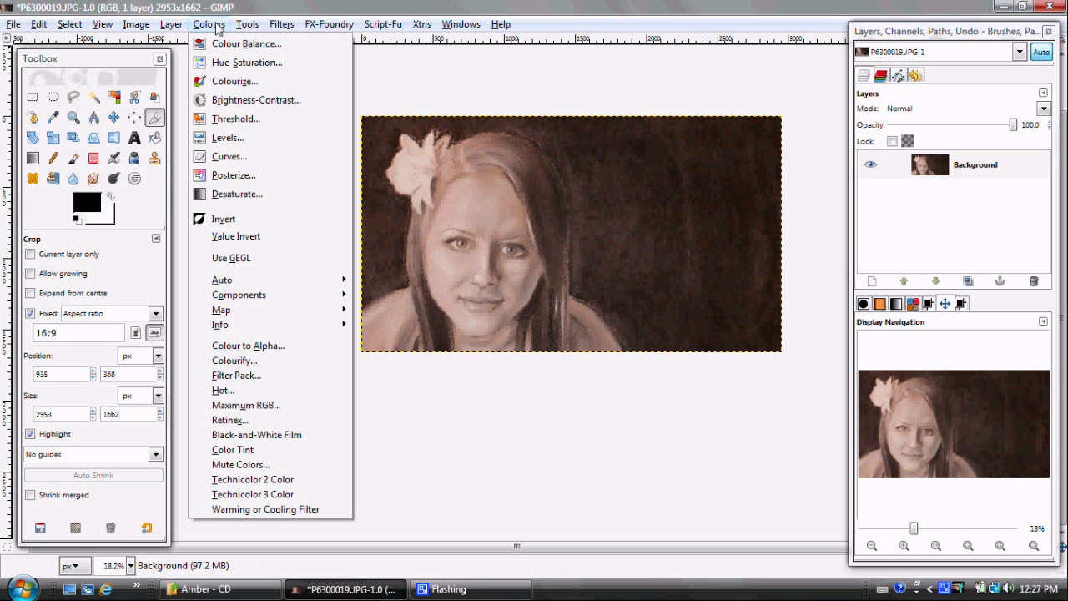
pyautogui.click(224, 138)
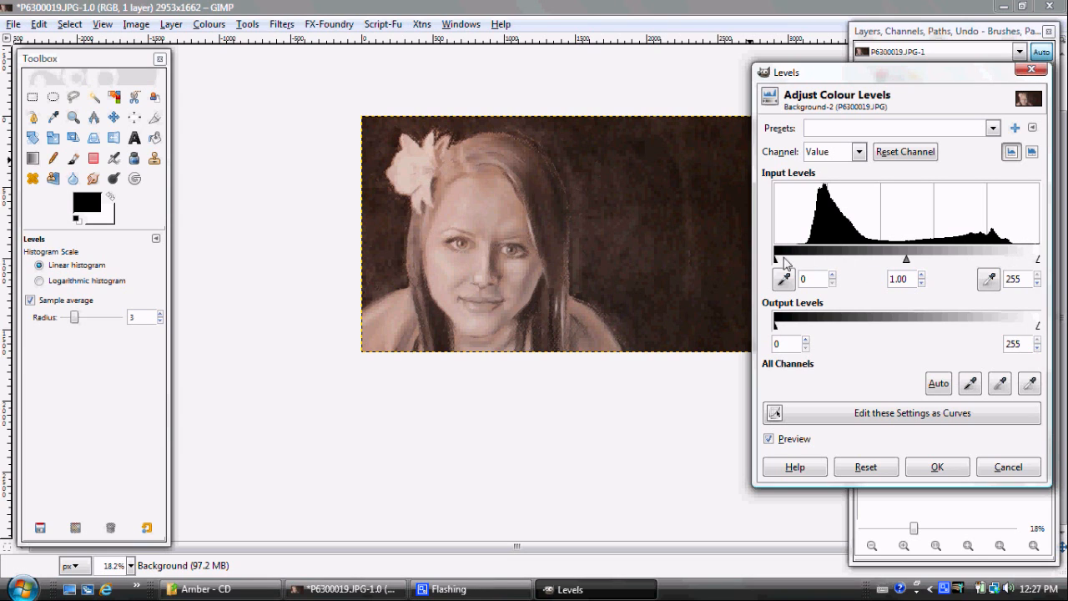
pyautogui.moveTo(776, 260); pyautogui.dragTo(799, 262)
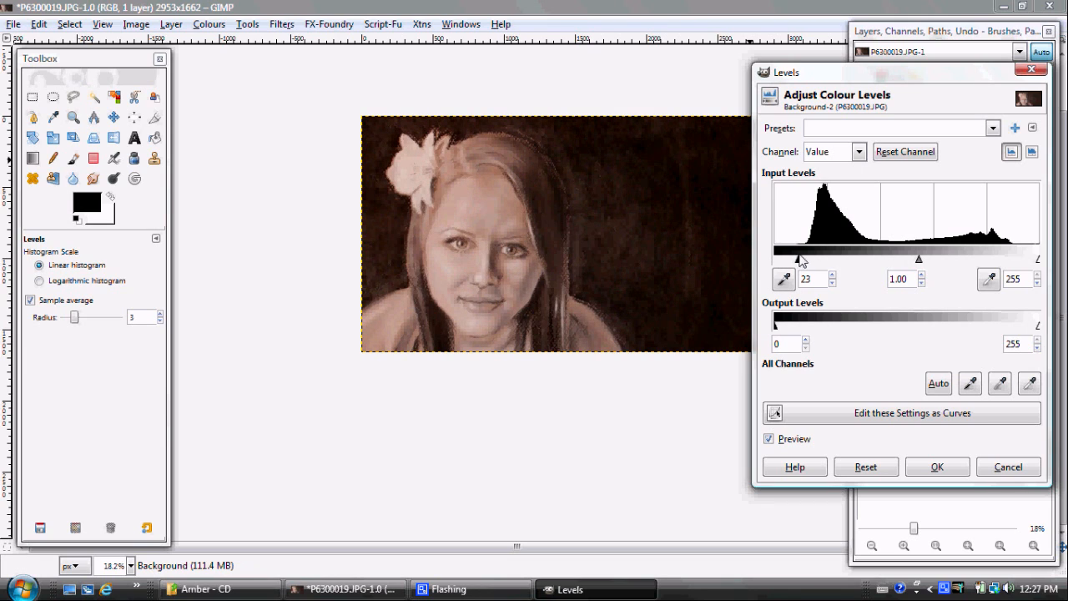
pyautogui.moveTo(1037, 260); pyautogui.dragTo(1015, 261)
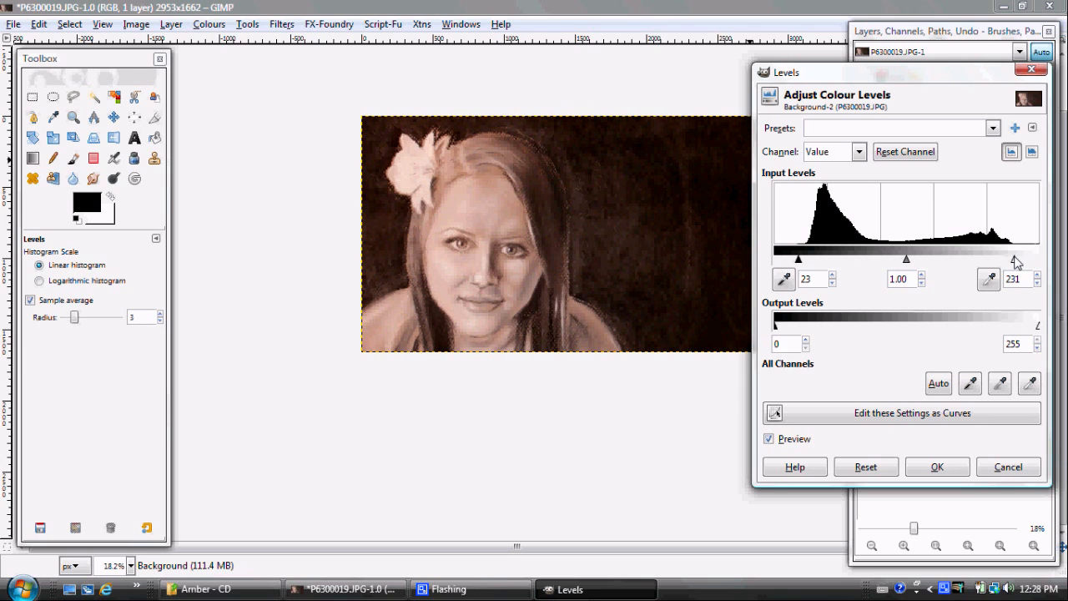
pyautogui.click(936, 469)
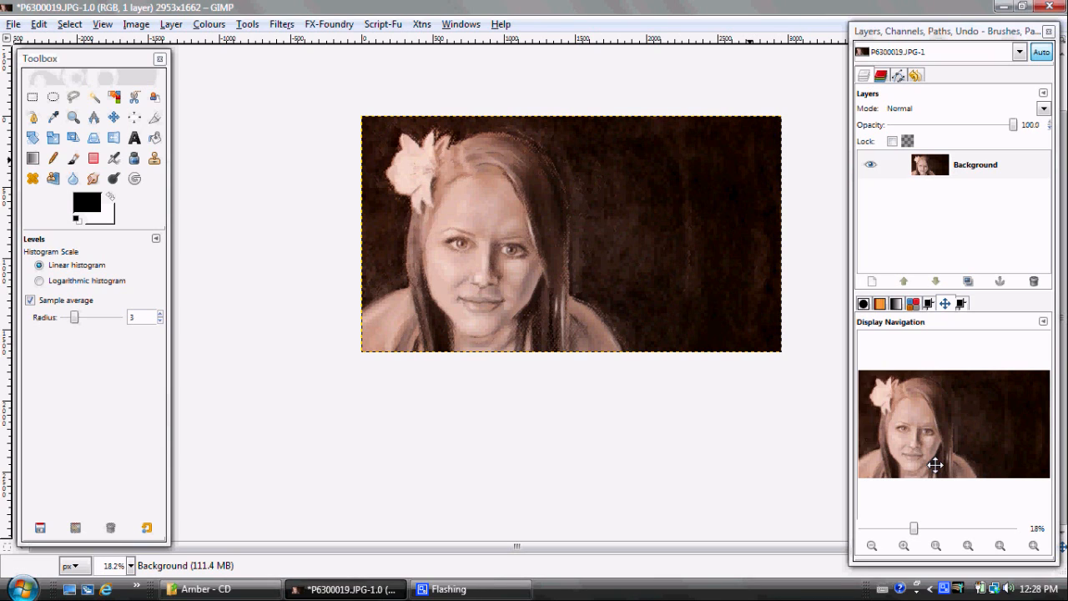
# Apply a slight S-shaped Value curve with a shadow point at about x 39, y 27 and a highlight point near x 216
pyautogui.click(201, 23)
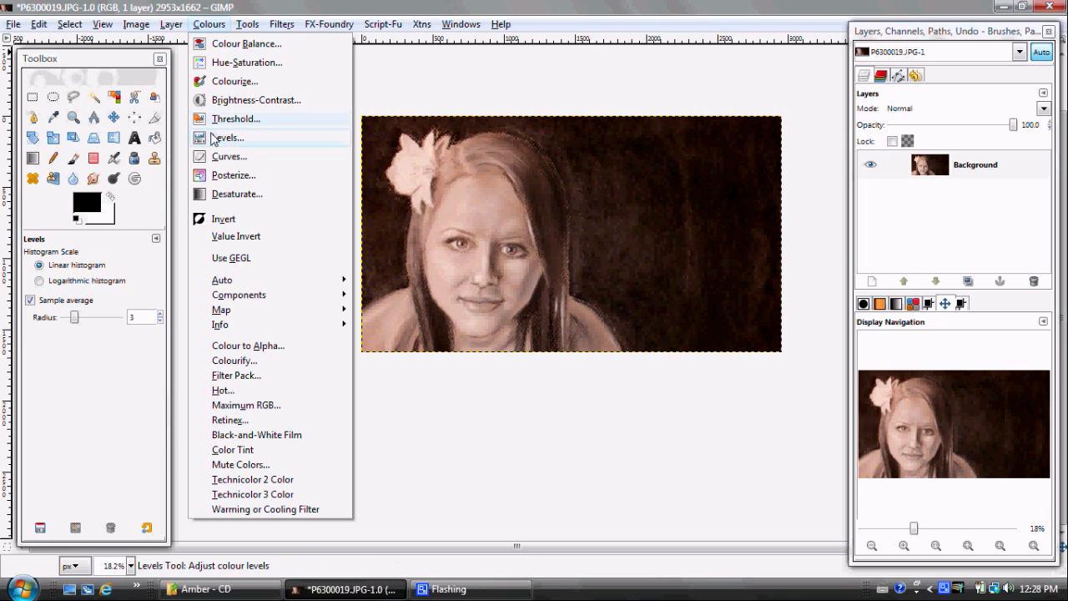
pyautogui.click(222, 156)
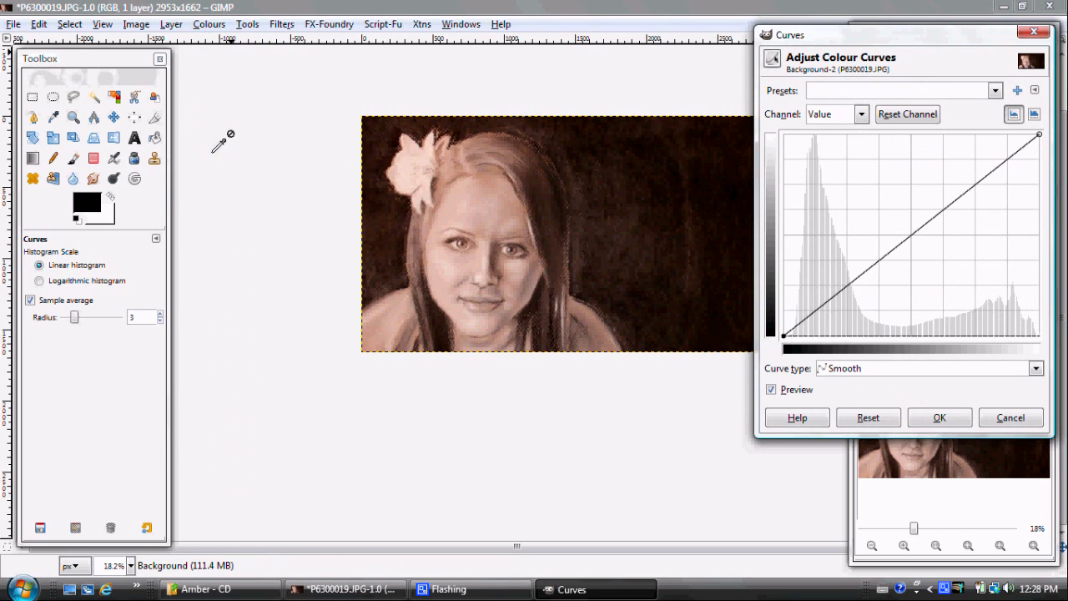
pyautogui.click(822, 313)
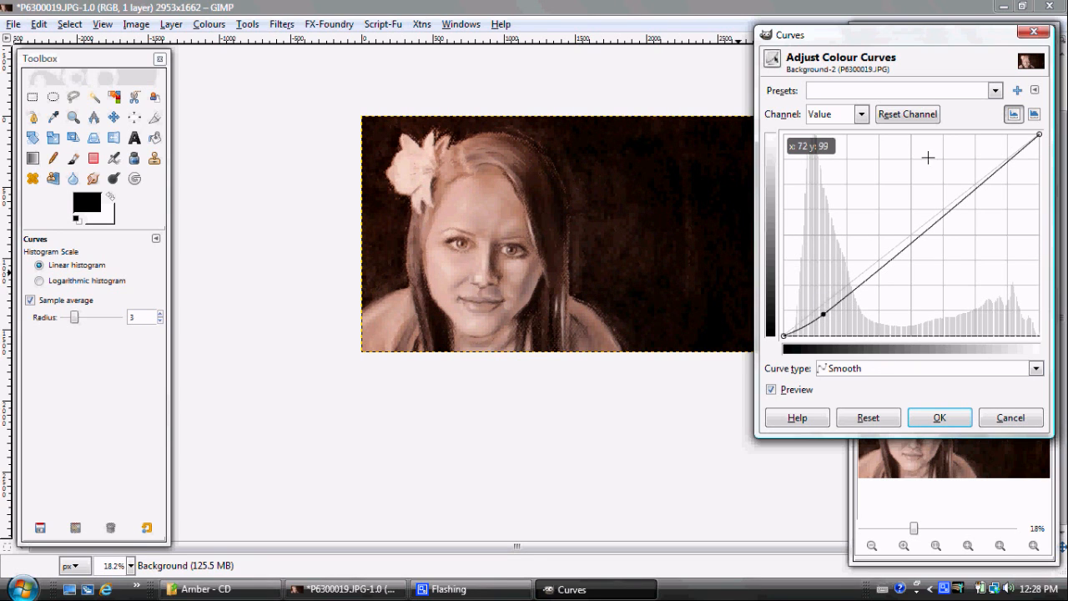
pyautogui.click(1000, 153)
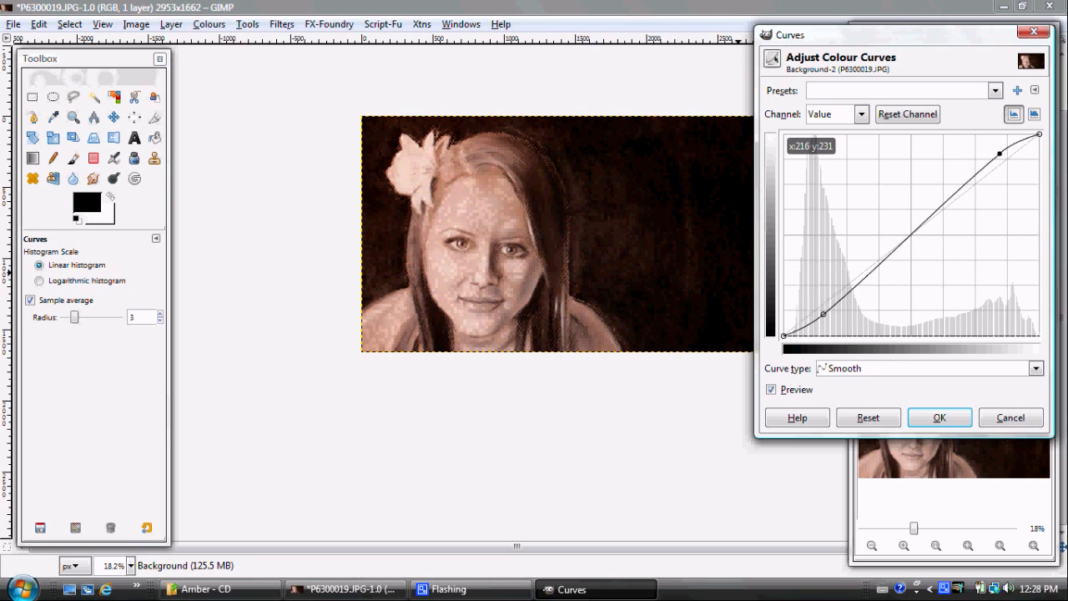
pyautogui.moveTo(999, 153); pyautogui.dragTo(999, 157)
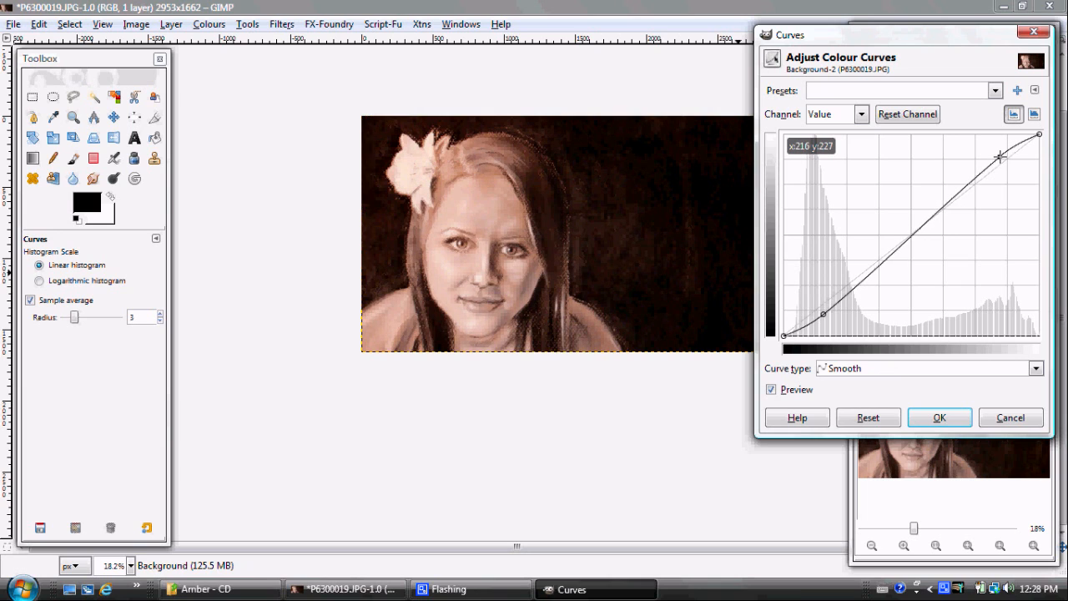
pyautogui.click(938, 416)
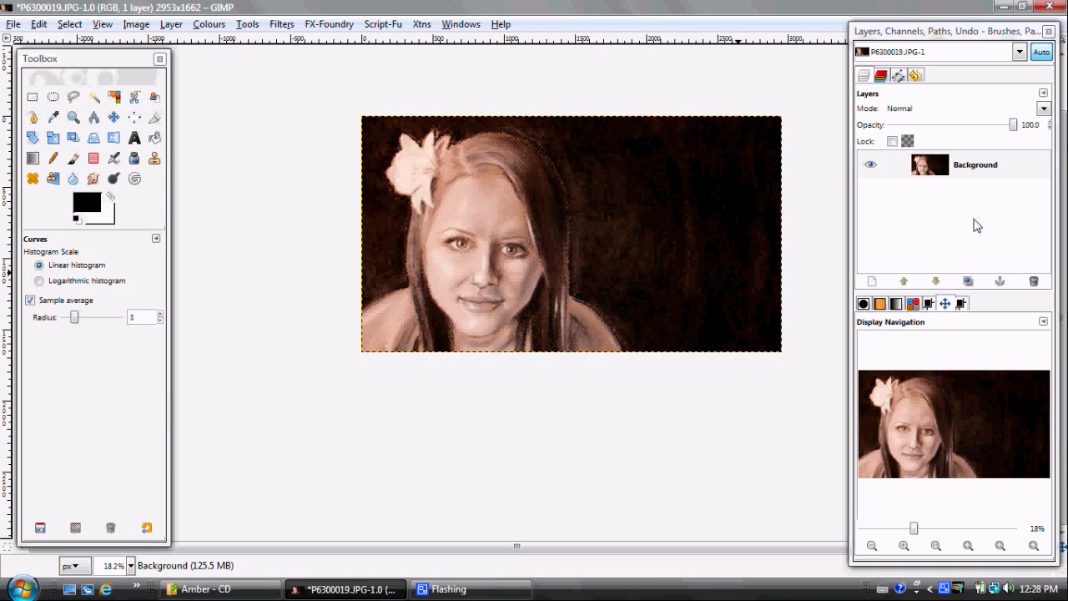
# Duplicate the Background layer and desaturate the copy based on Luminosity
pyautogui.click(926, 170)
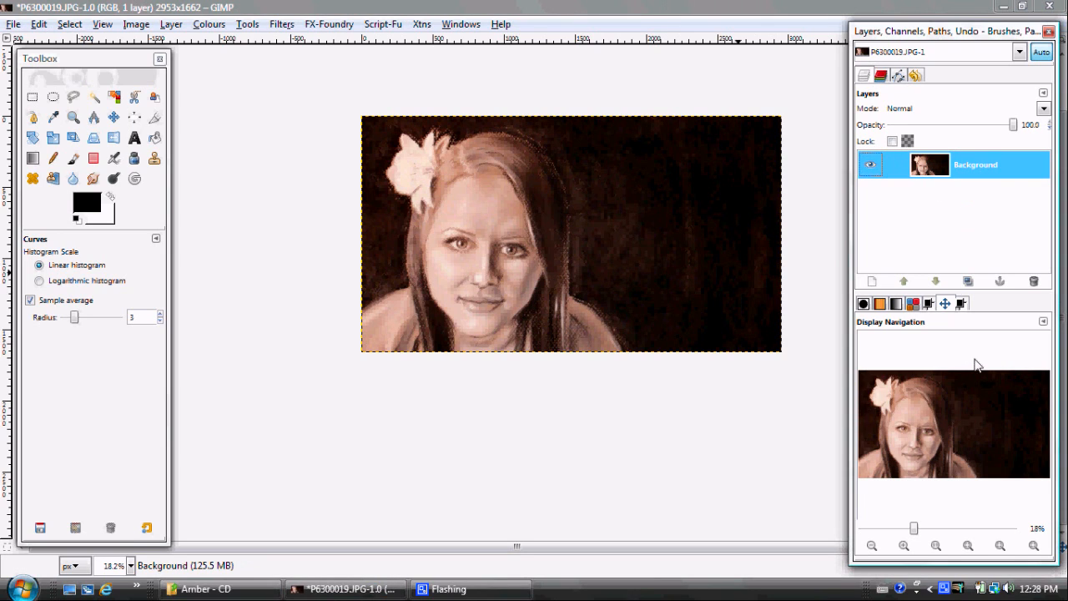
pyautogui.click(968, 284)
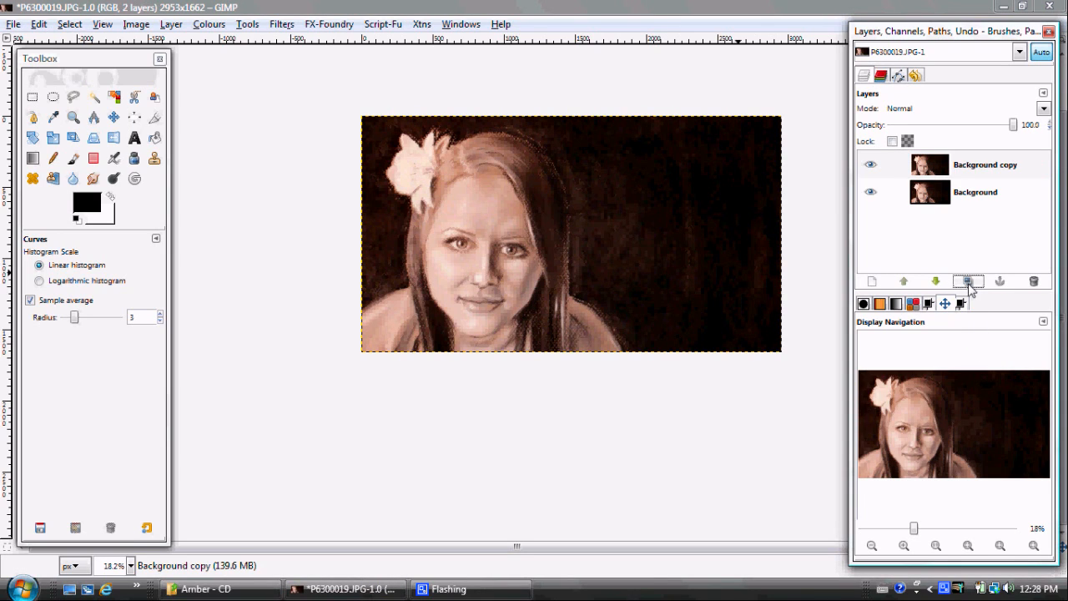
pyautogui.click(938, 167)
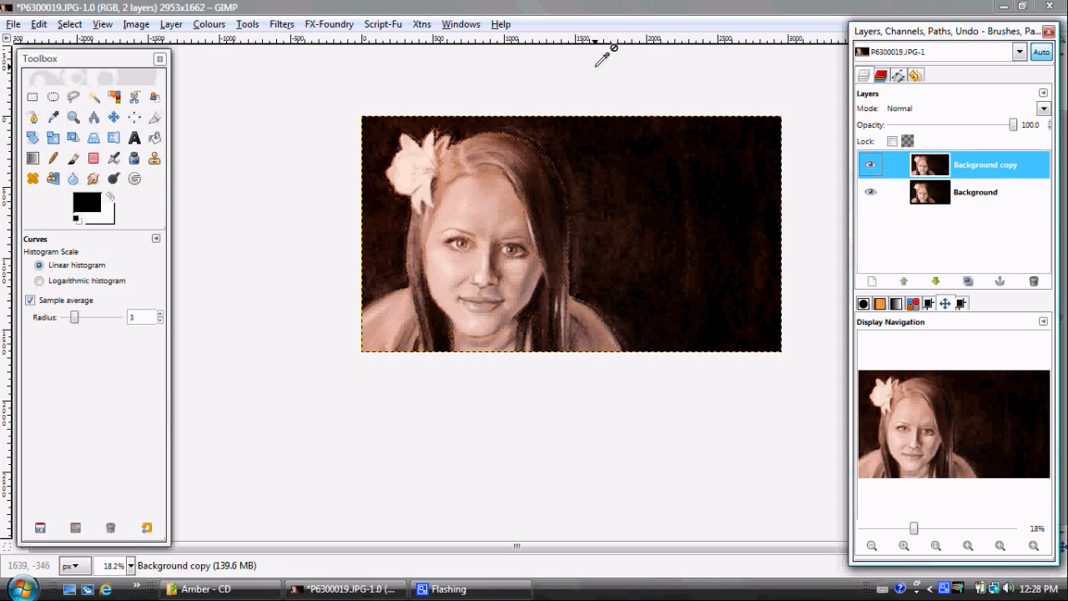
pyautogui.click(200, 25)
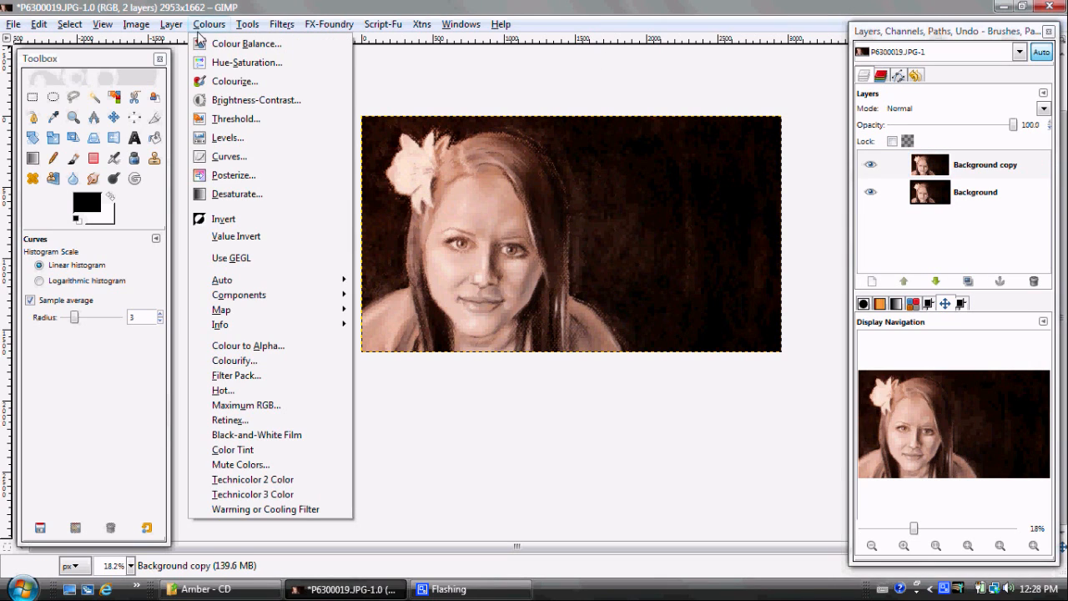
pyautogui.click(219, 191)
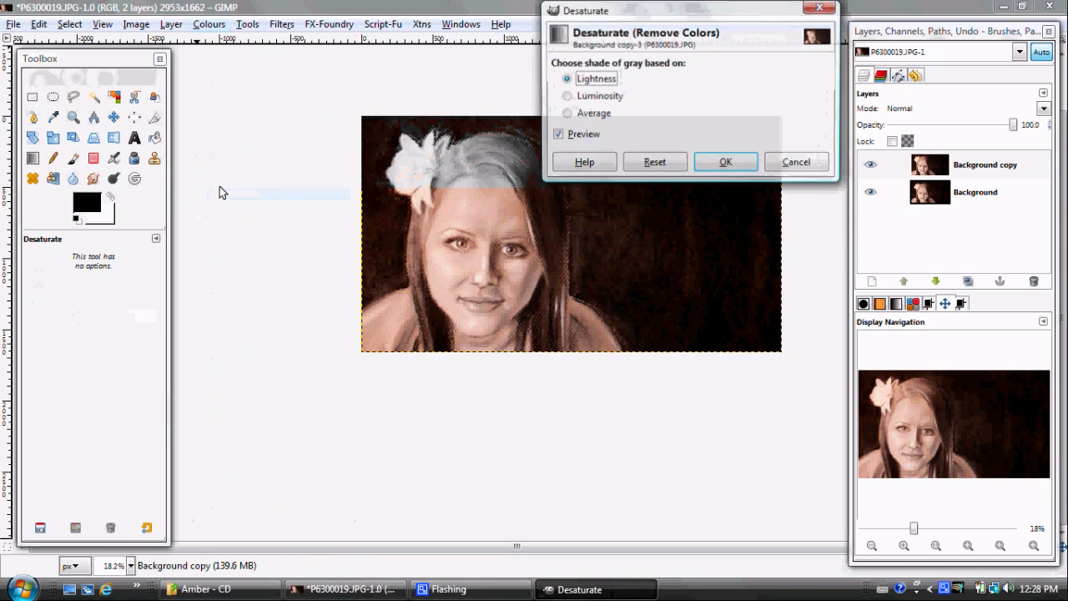
pyautogui.click(568, 98)
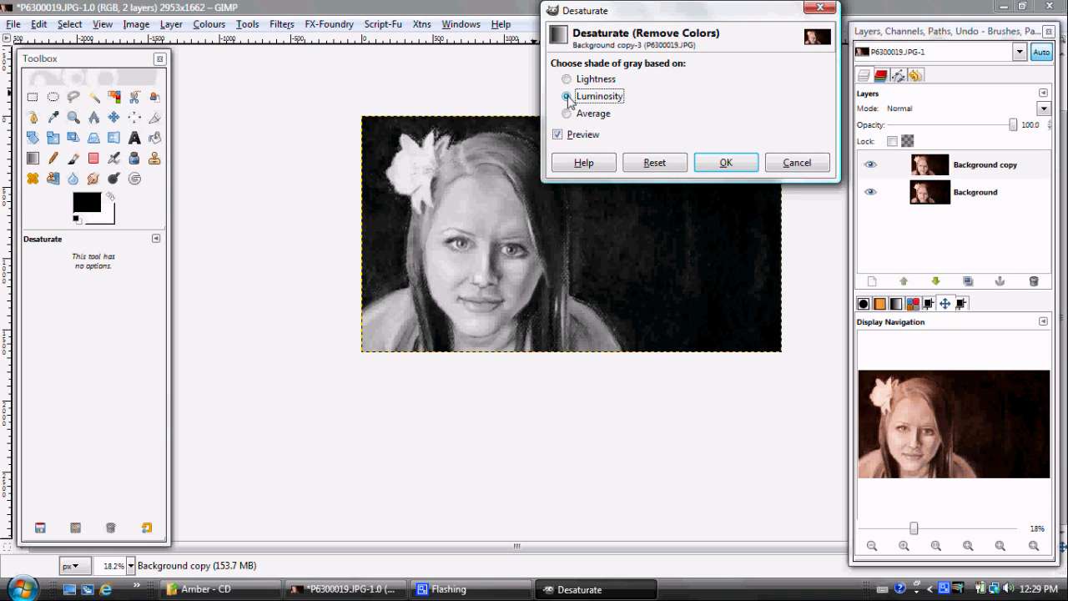
pyautogui.click(567, 115)
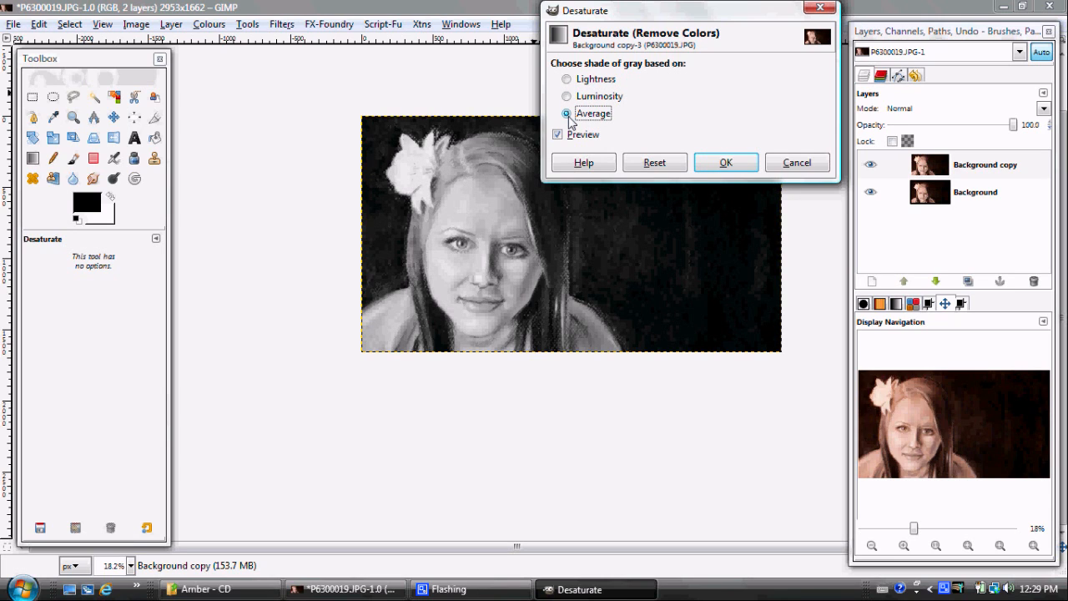
pyautogui.click(568, 97)
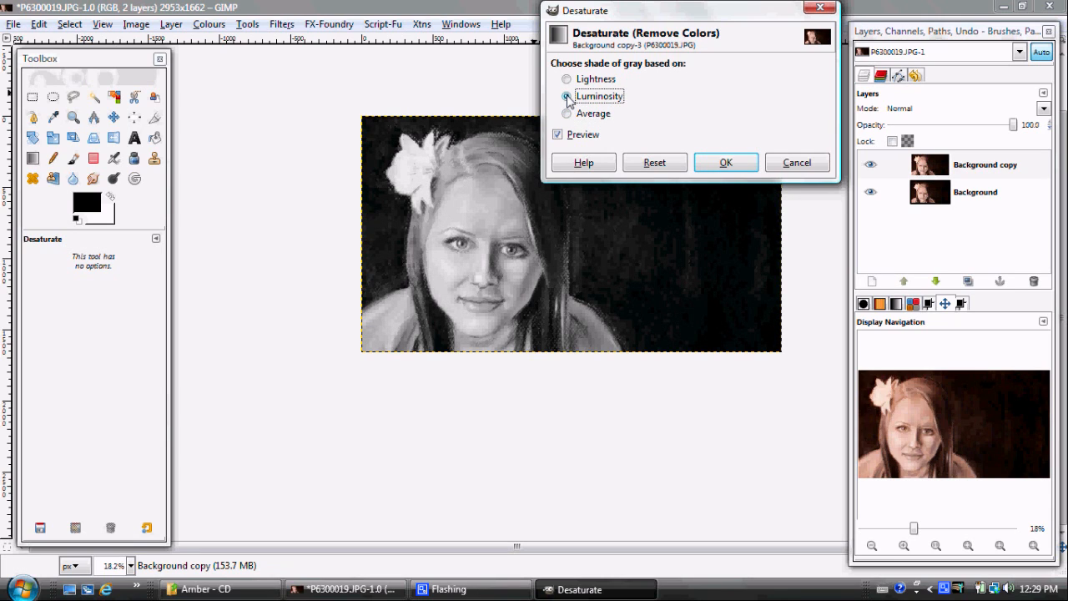
pyautogui.click(708, 163)
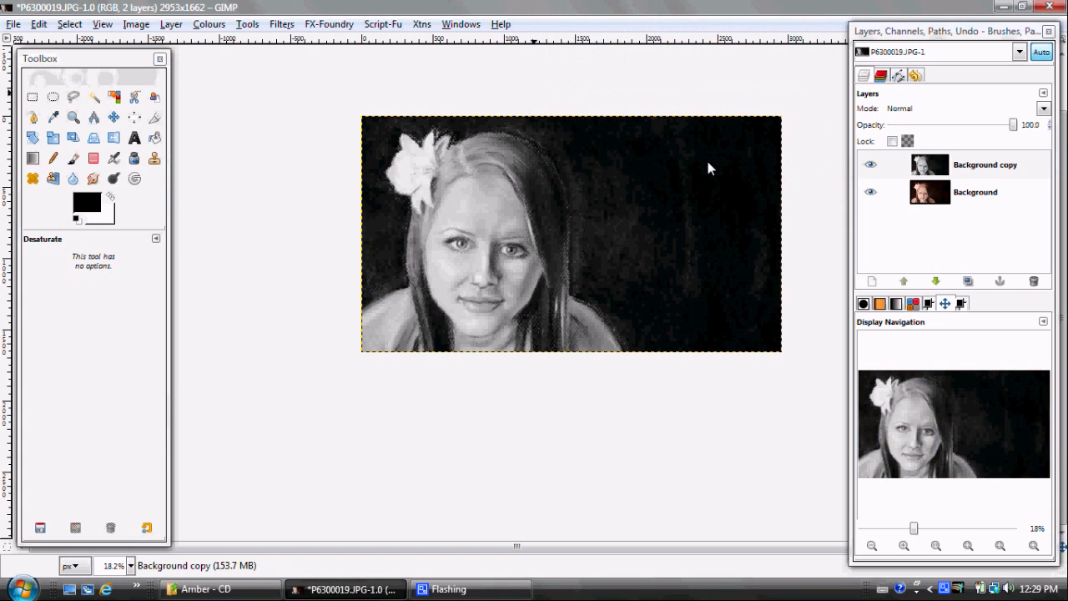
# Set the desaturated Background copy layer to Overlay mode and lower its opacity to about 54.5
pyautogui.click(1043, 109)
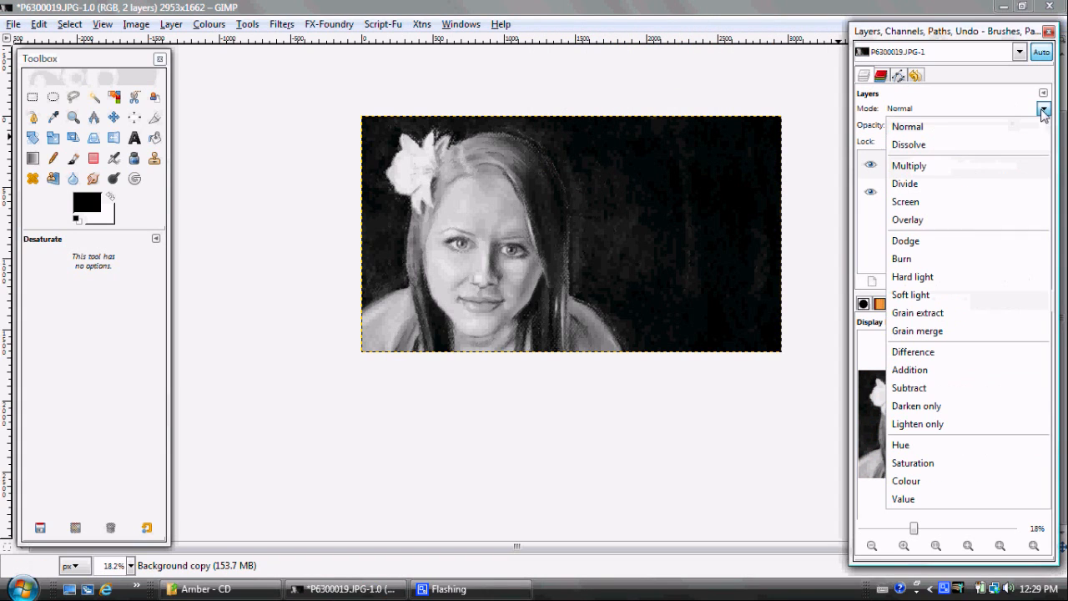
pyautogui.click(1010, 221)
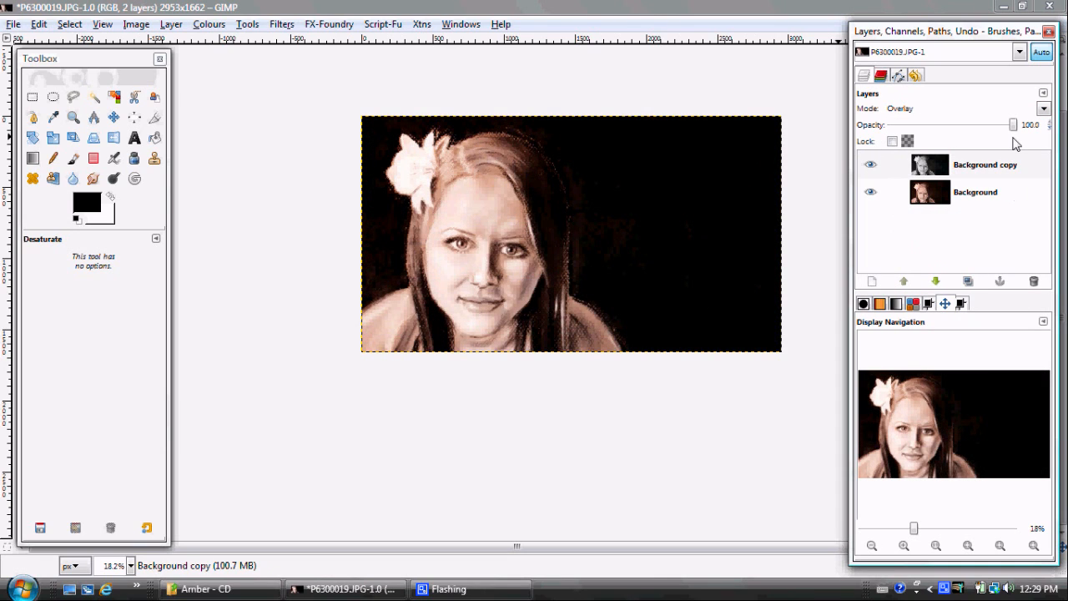
pyautogui.moveTo(1012, 125); pyautogui.dragTo(958, 126)
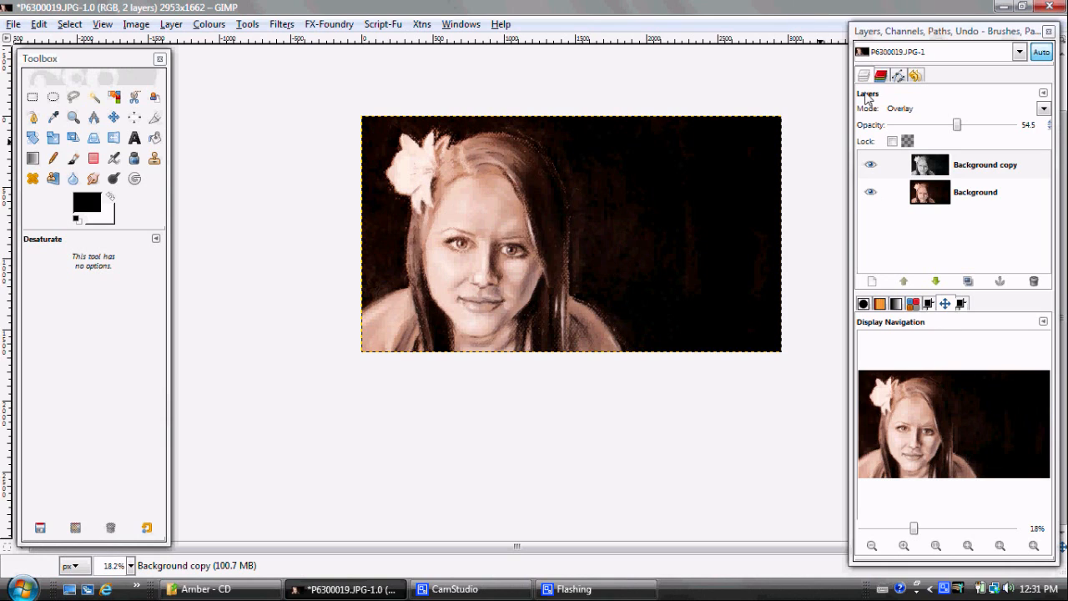
# Apply the Black-and-White Film script with Agfa 200X directly to the Background layer, with Work on Copy turned off
pyautogui.click(929, 194)
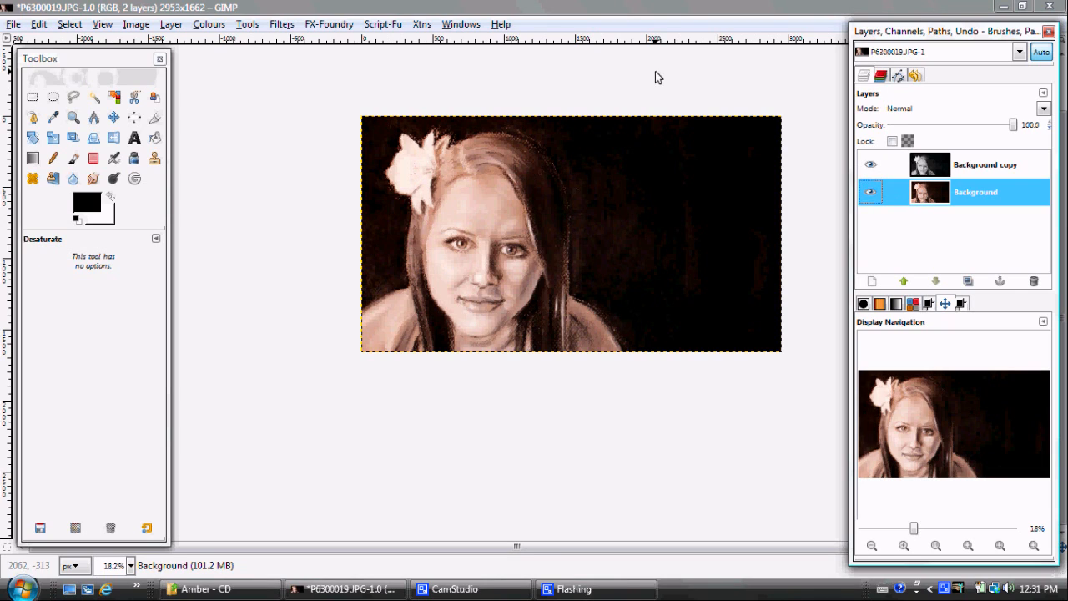
pyautogui.click(209, 24)
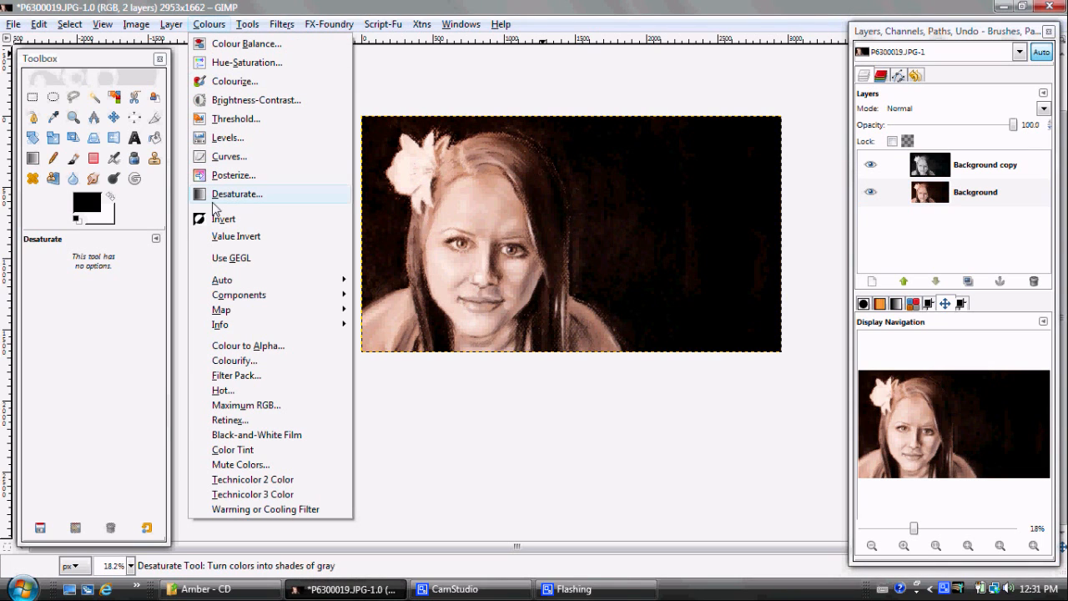
pyautogui.click(243, 435)
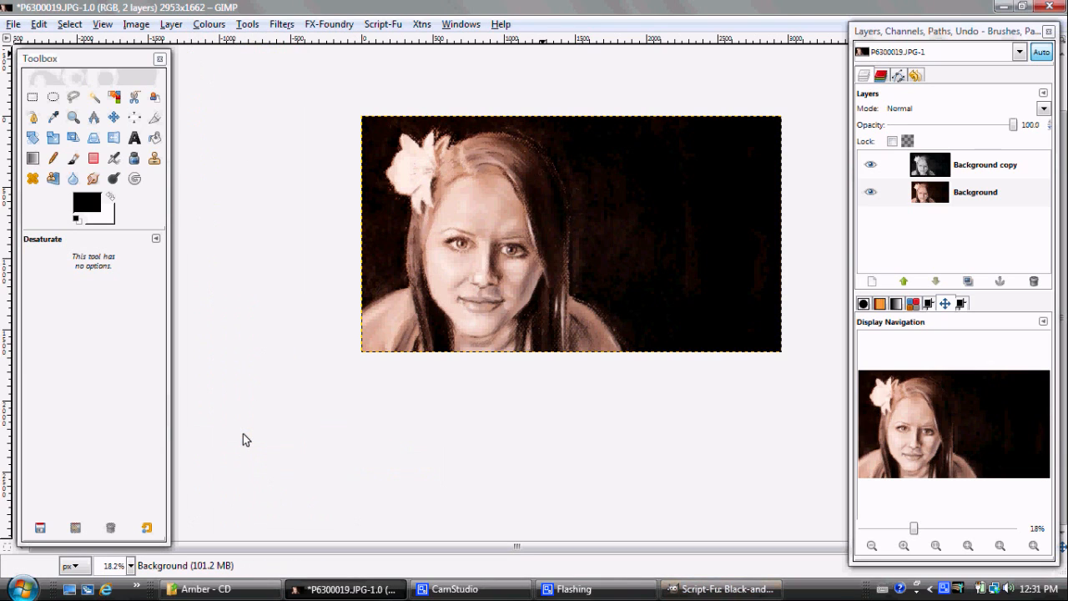
pyautogui.click(677, 590)
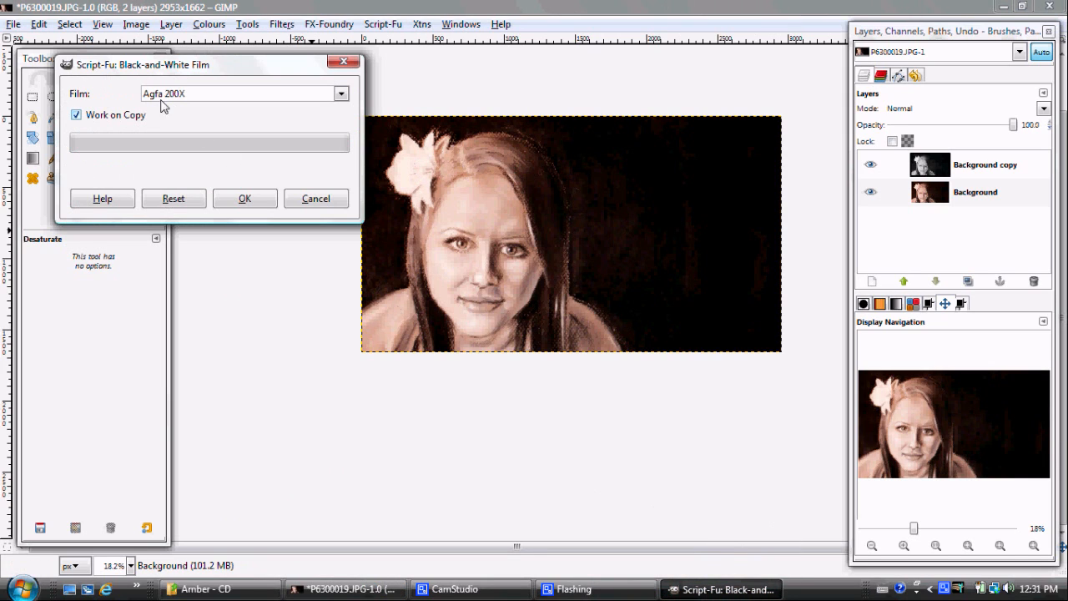
pyautogui.click(121, 122)
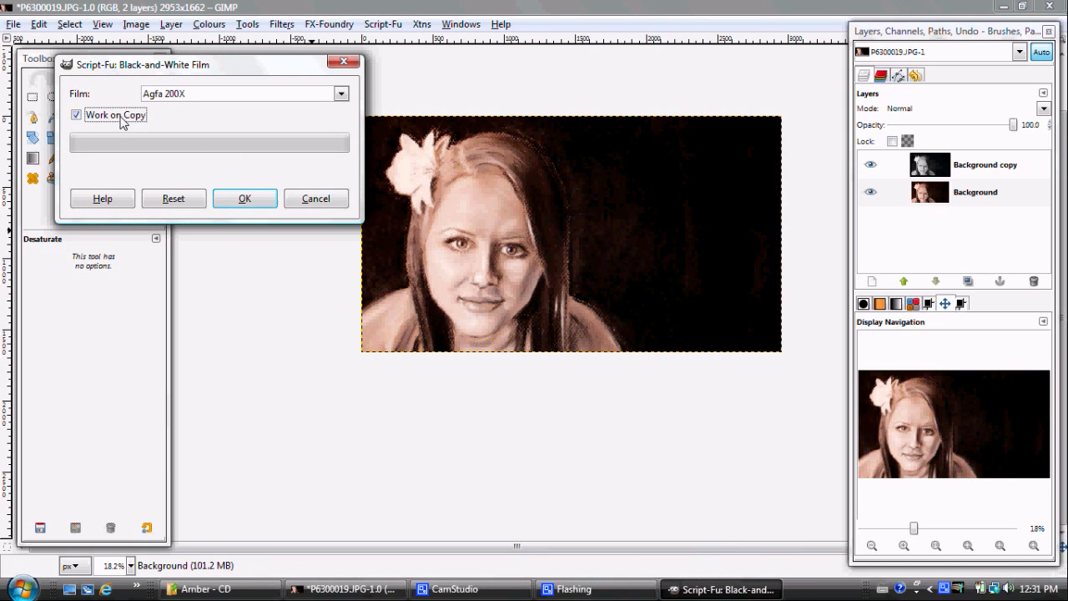
pyautogui.click(252, 201)
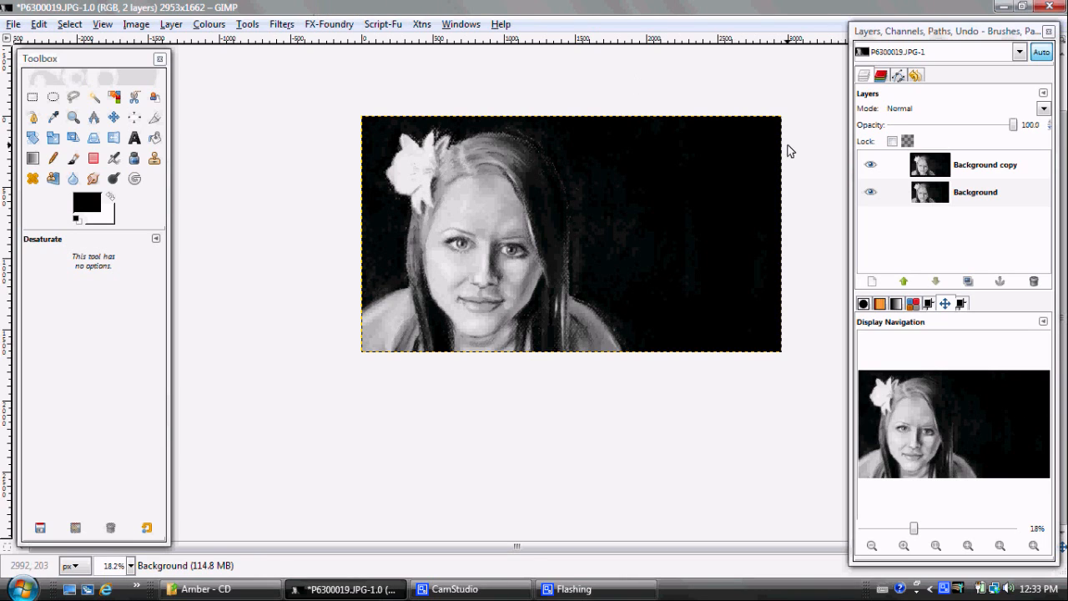
# Add a Color Tint to the Background layer using the pink colour ff2dd5 at 100 opacity
pyautogui.click(942, 197)
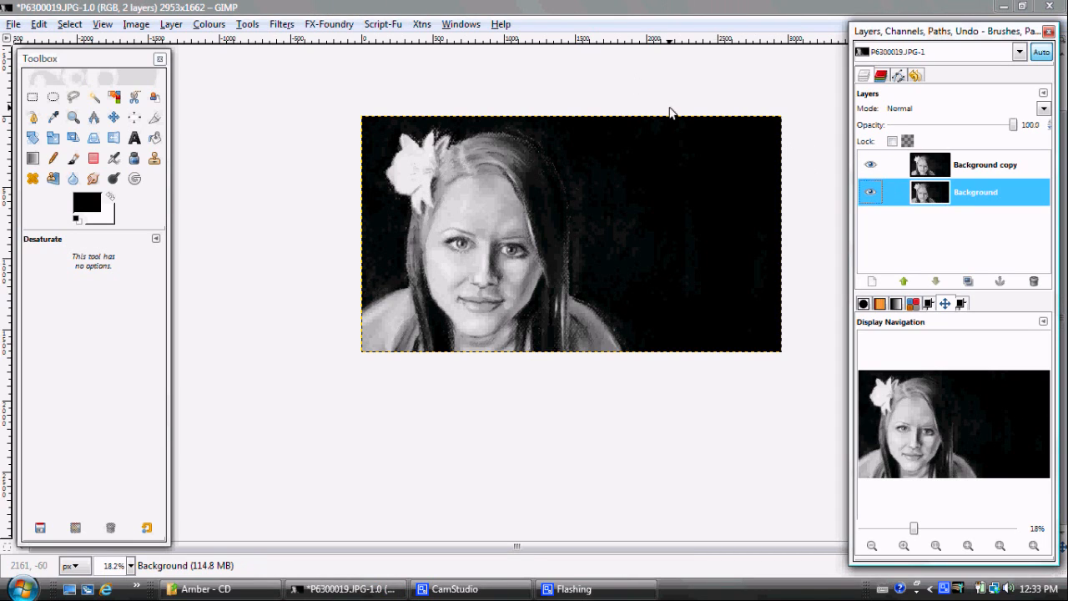
pyautogui.click(207, 25)
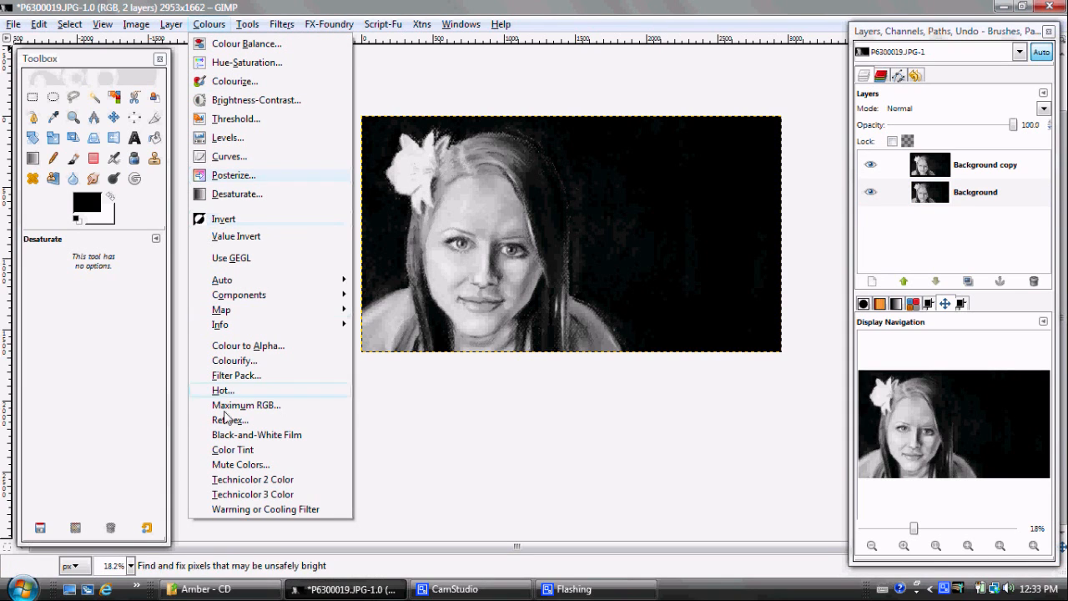
pyautogui.click(230, 450)
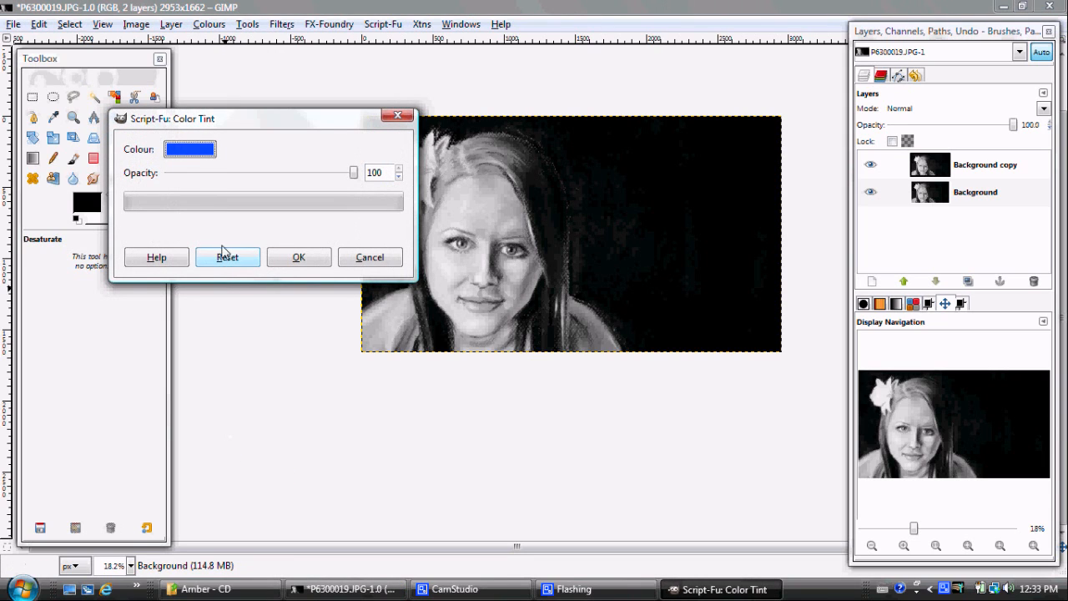
pyautogui.click(198, 155)
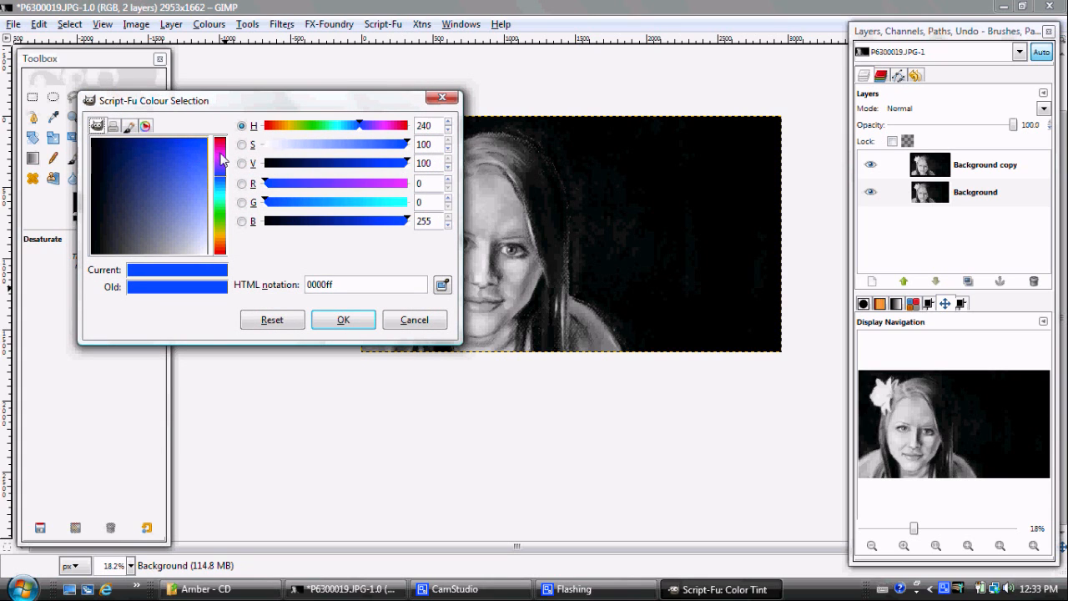
pyautogui.click(221, 159)
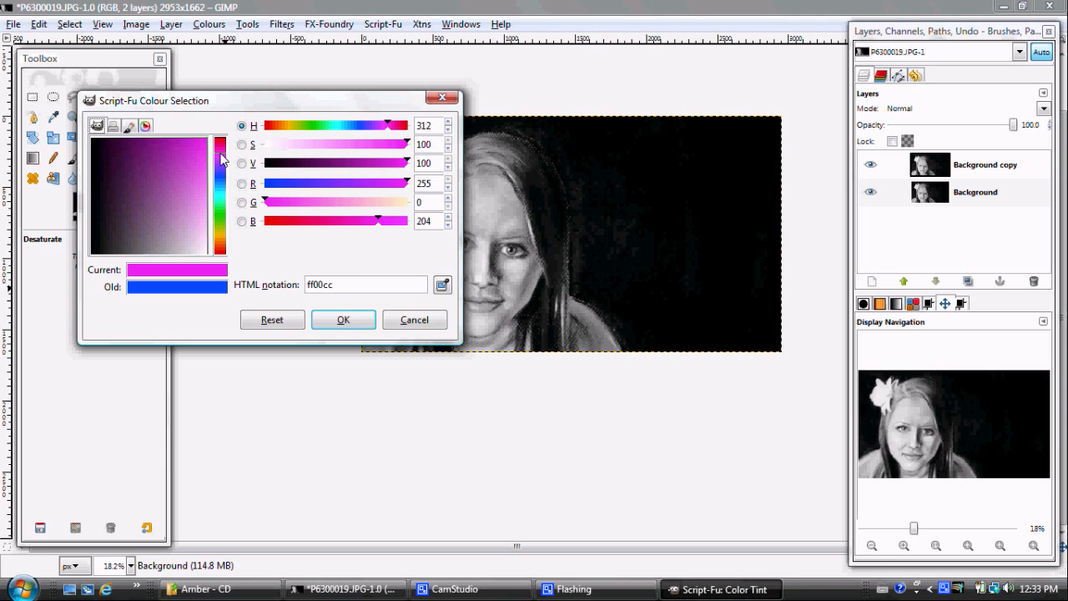
pyautogui.click(409, 145)
pyautogui.moveTo(409, 145); pyautogui.dragTo(383, 145)
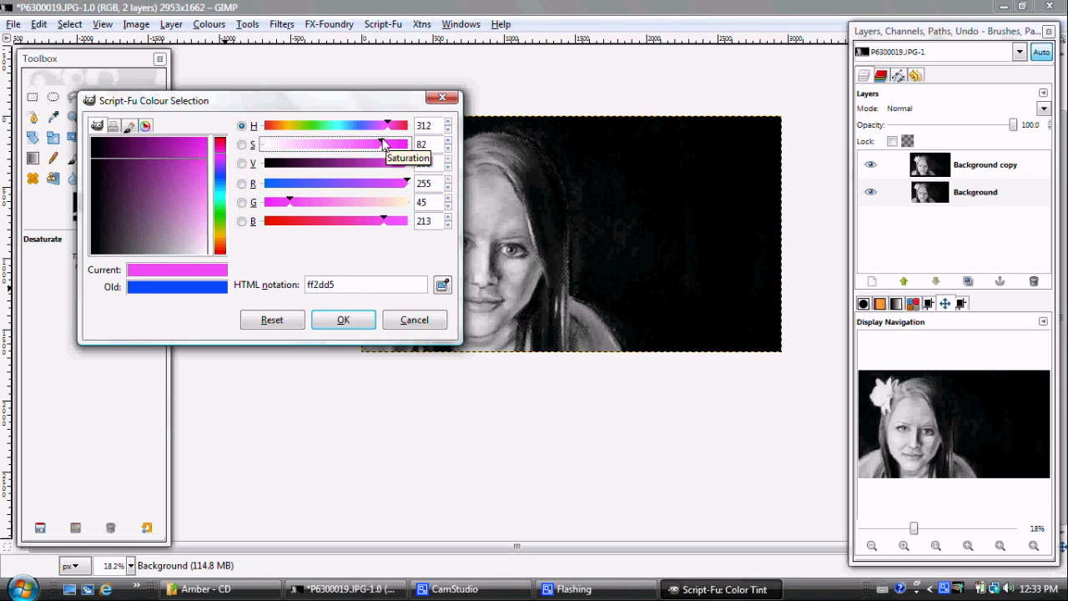
pyautogui.click(332, 321)
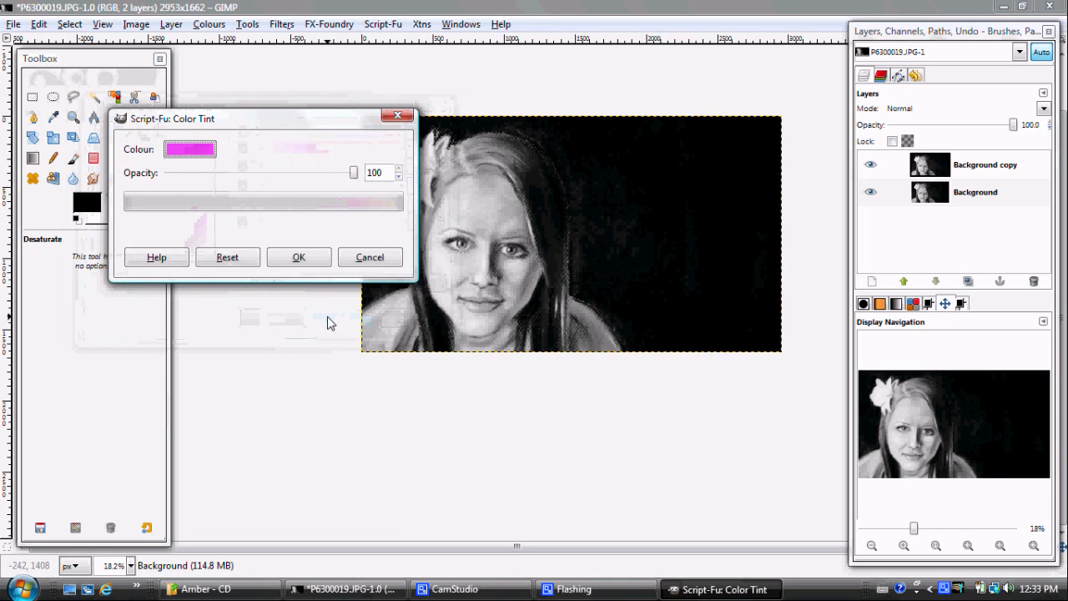
pyautogui.click(298, 259)
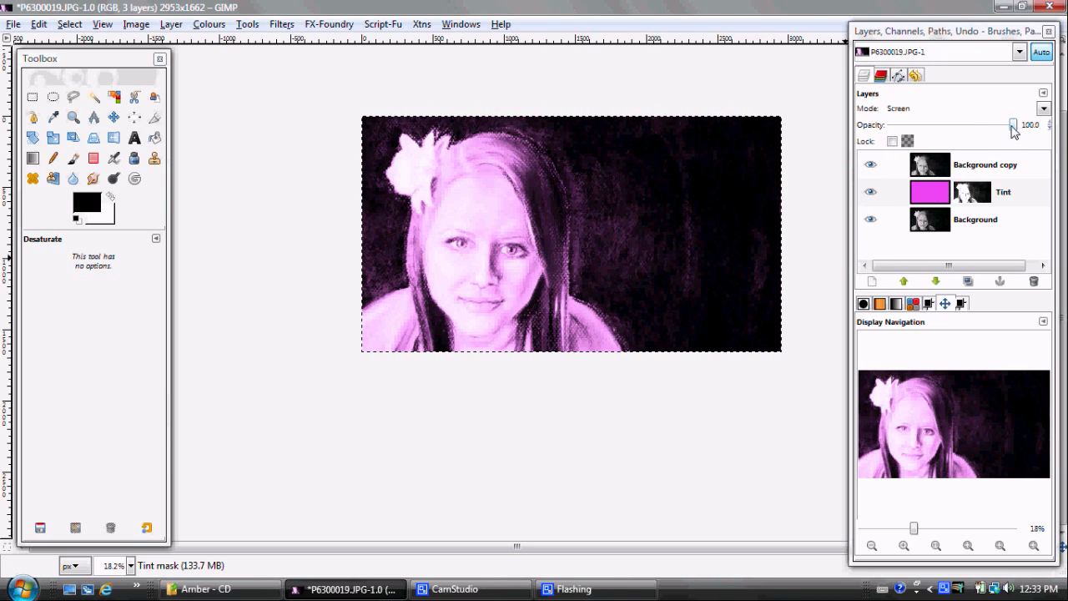
# Lower the Tint layer's opacity to about 57.1 and duplicate the layer twice
pyautogui.moveTo(1013, 131); pyautogui.dragTo(964, 137)
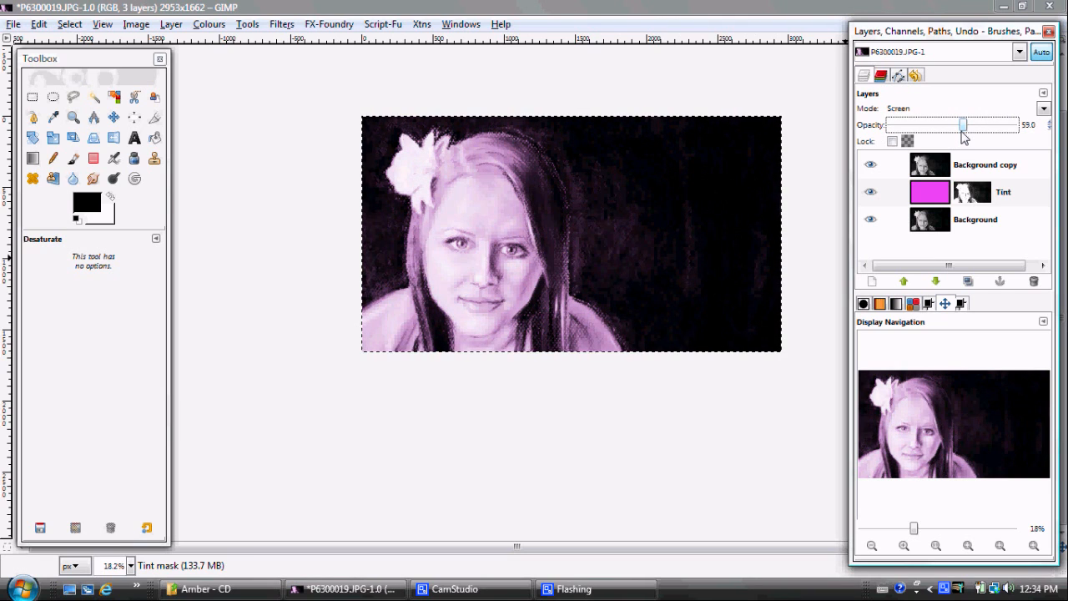
pyautogui.moveTo(965, 138); pyautogui.dragTo(962, 136)
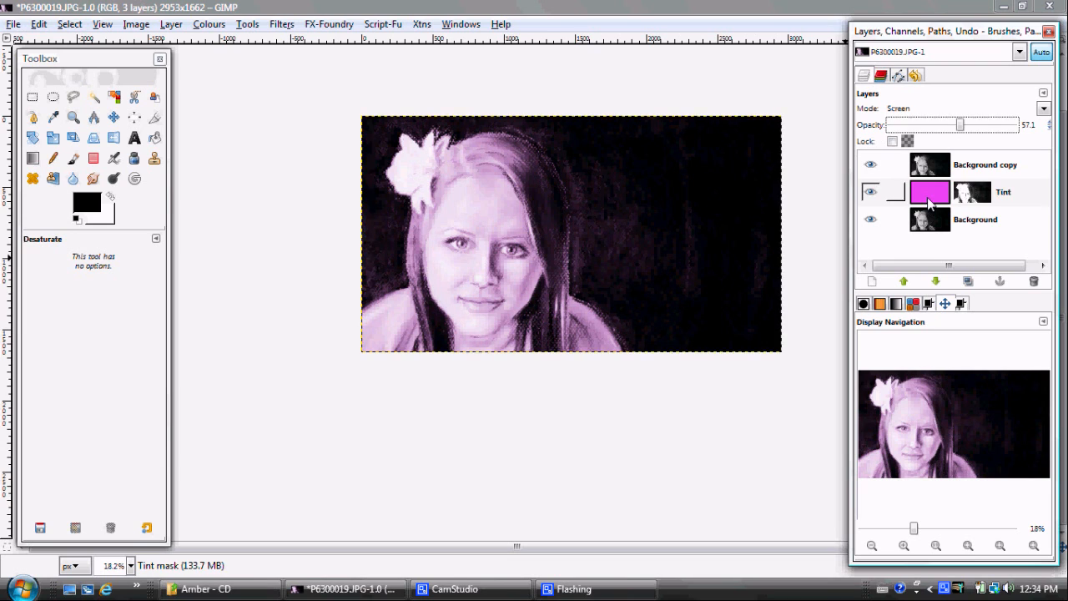
pyautogui.click(930, 203)
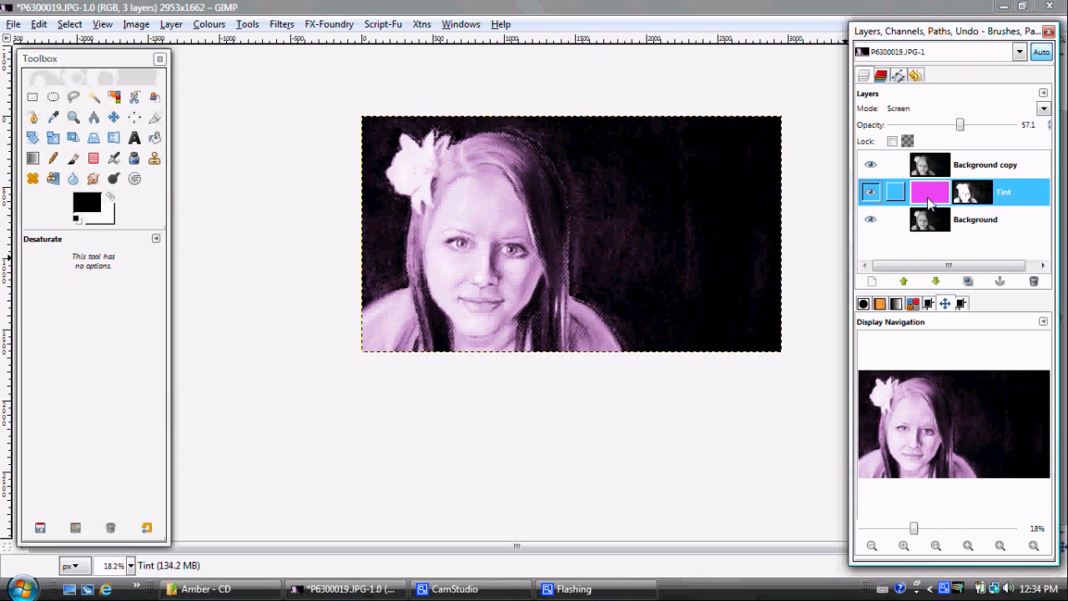
pyautogui.click(967, 282)
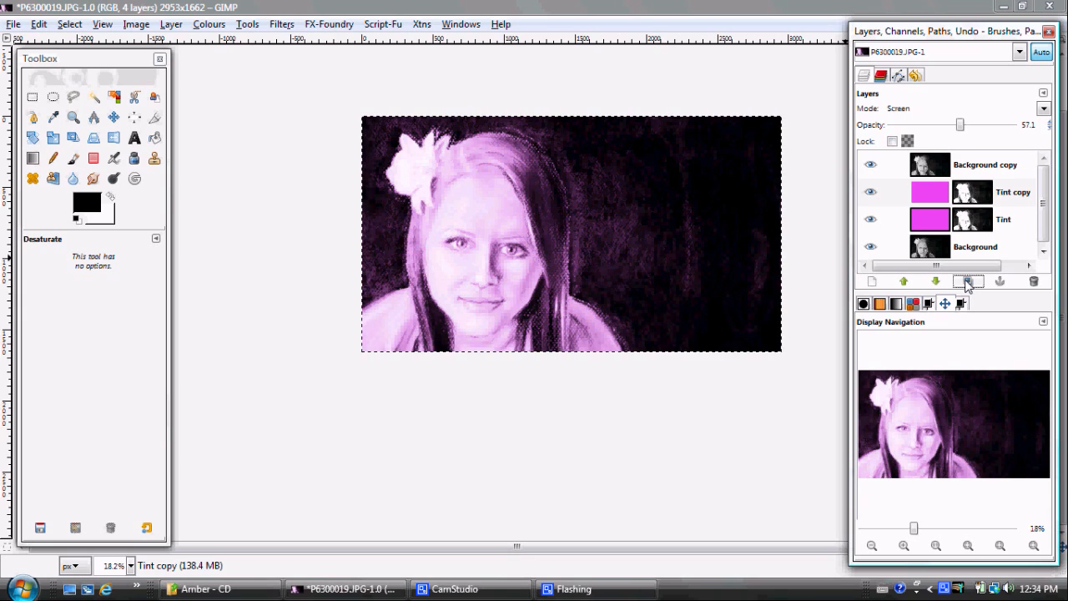
pyautogui.click(967, 282)
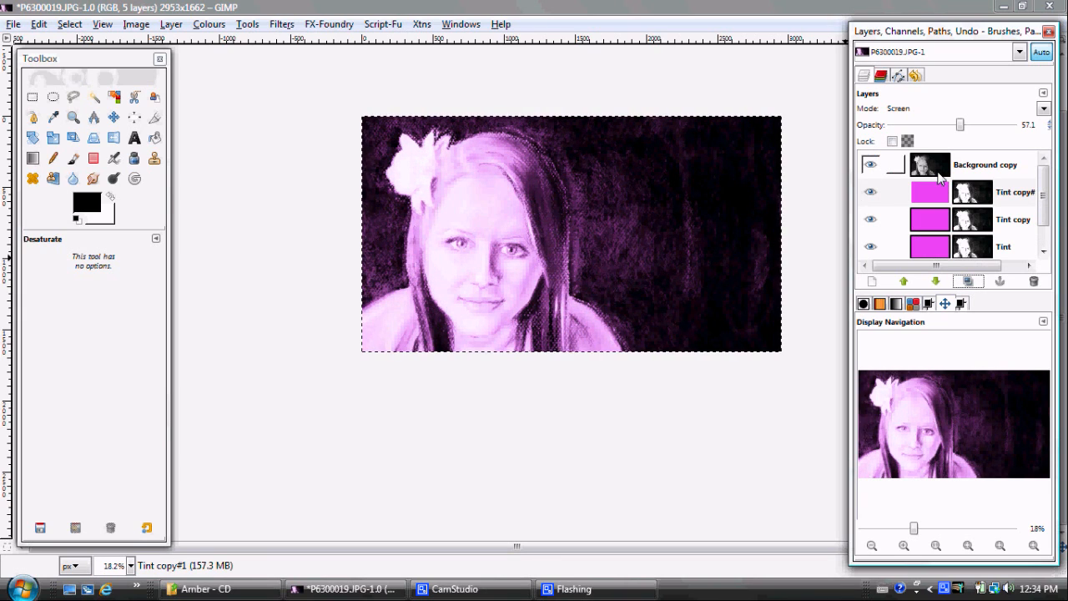
# Duplicate the Background copy overlay layer and raise the opacity of the uppermost Tint copy
pyautogui.click(940, 176)
pyautogui.click(967, 282)
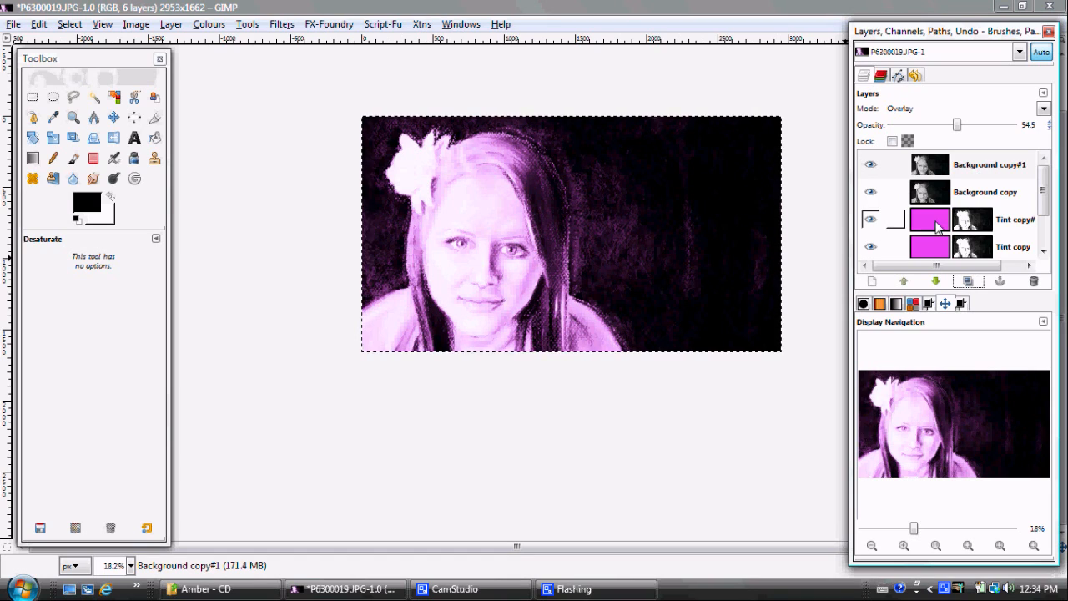
pyautogui.click(938, 227)
pyautogui.moveTo(968, 126); pyautogui.dragTo(1003, 124)
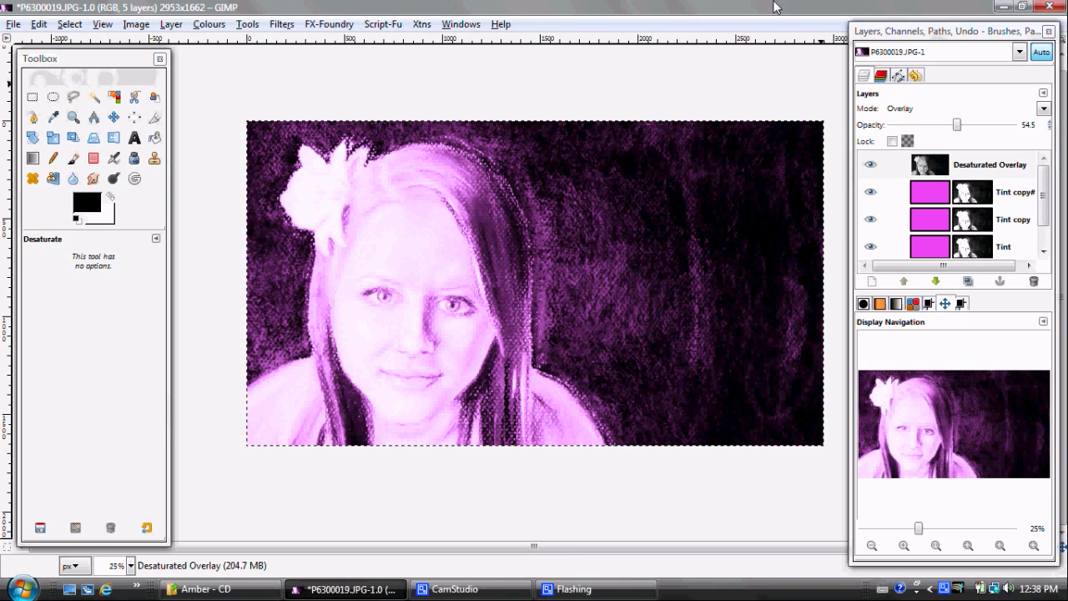
# Duplicate the Desaturated Overlay layer and apply Colour to Alpha to the copy, turning white transparent
pyautogui.click(931, 170)
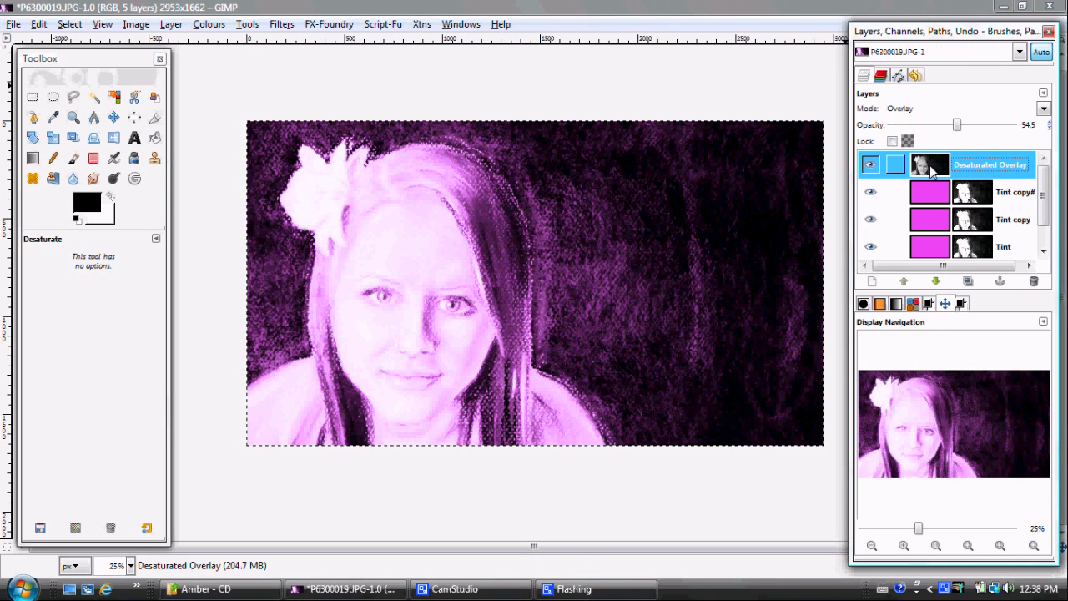
pyautogui.click(967, 281)
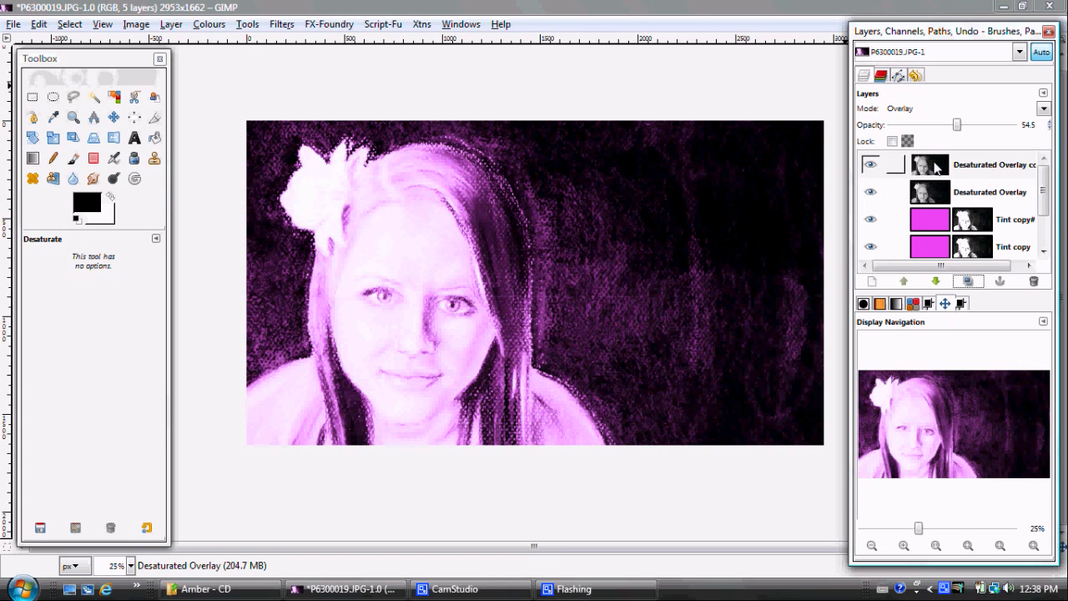
pyautogui.click(935, 165)
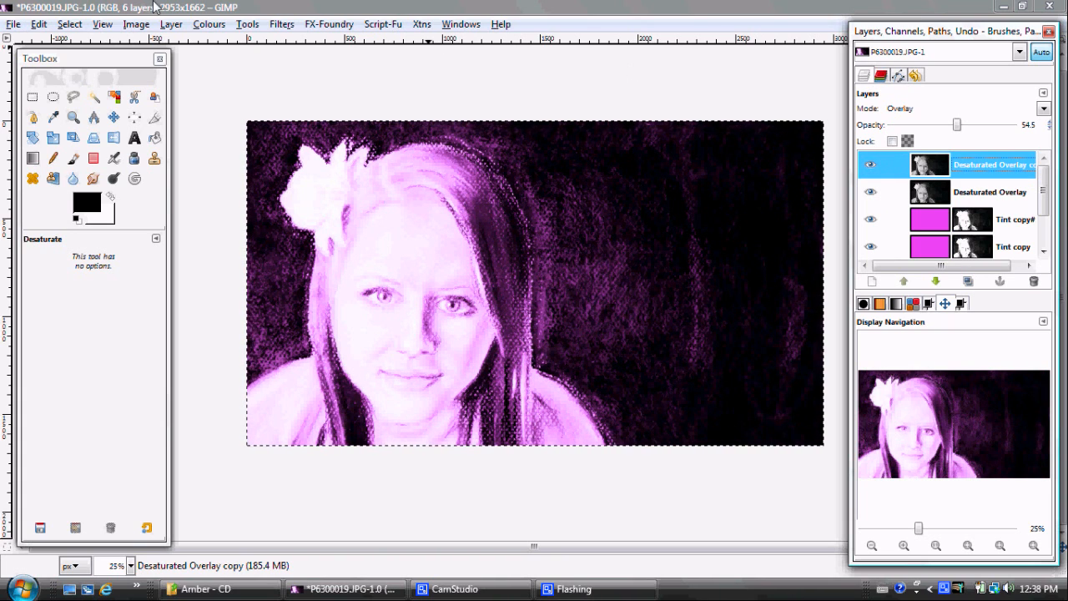
pyautogui.click(200, 24)
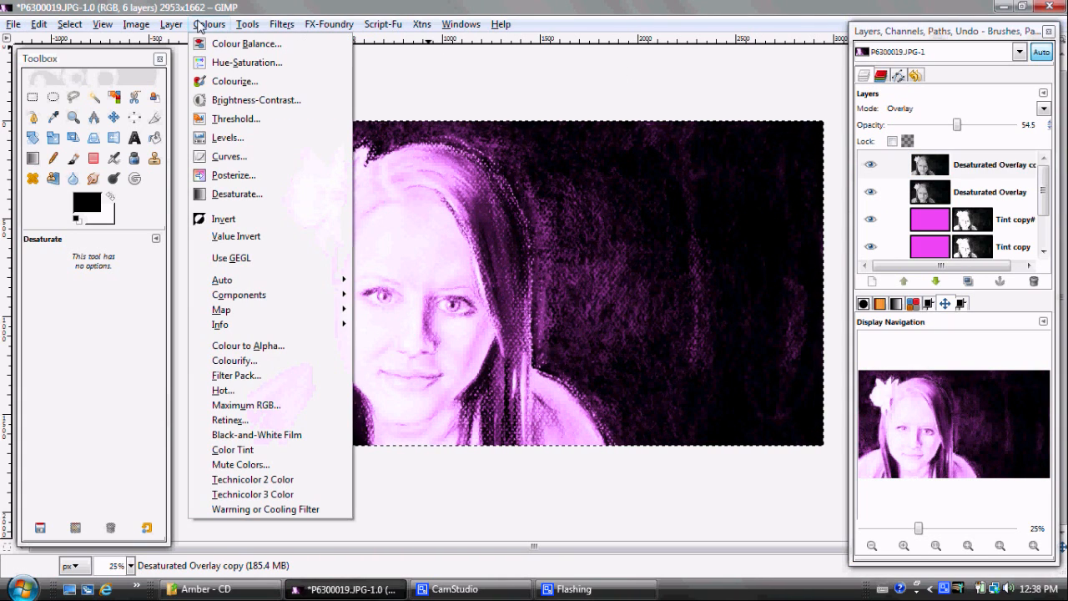
pyautogui.click(208, 346)
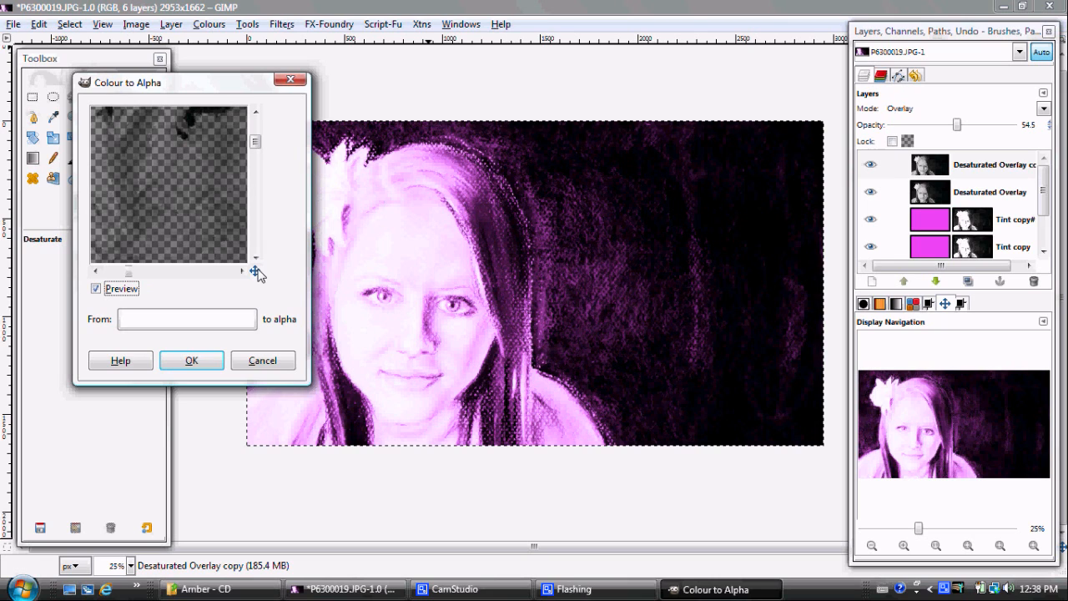
pyautogui.moveTo(255, 272); pyautogui.dragTo(254, 270)
pyautogui.click(208, 362)
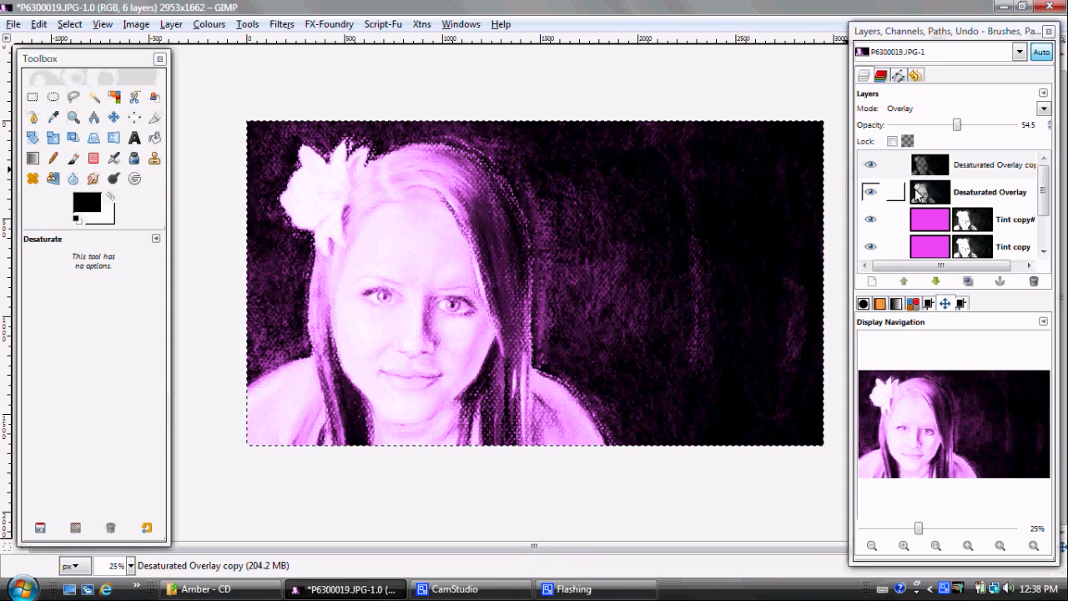
# Hide the original Desaturated Overlay layer and duplicate its white-to-alpha copy twice
pyautogui.click(872, 195)
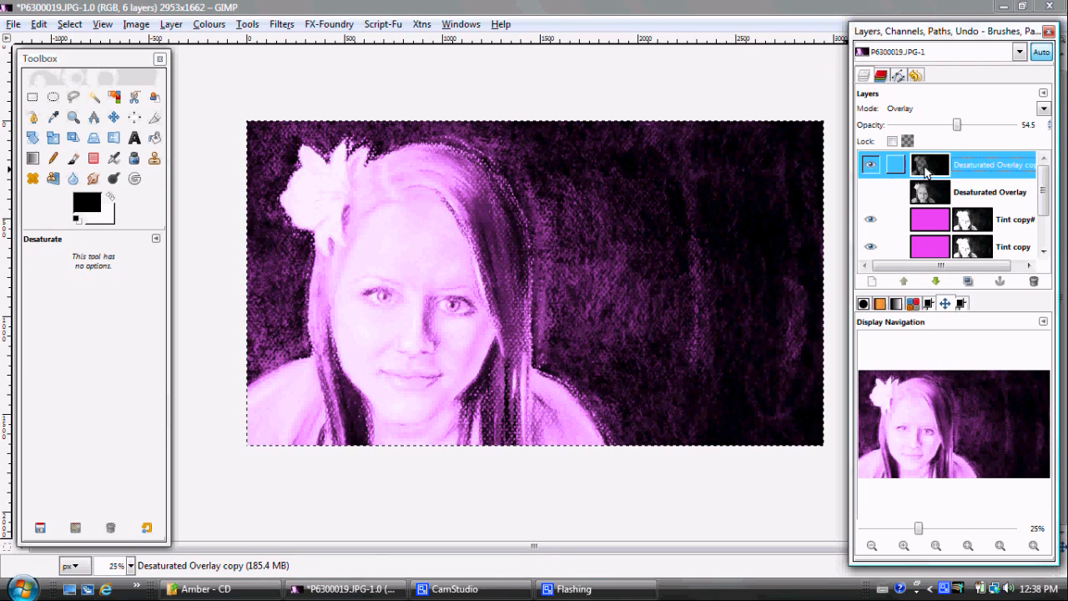
pyautogui.click(967, 282)
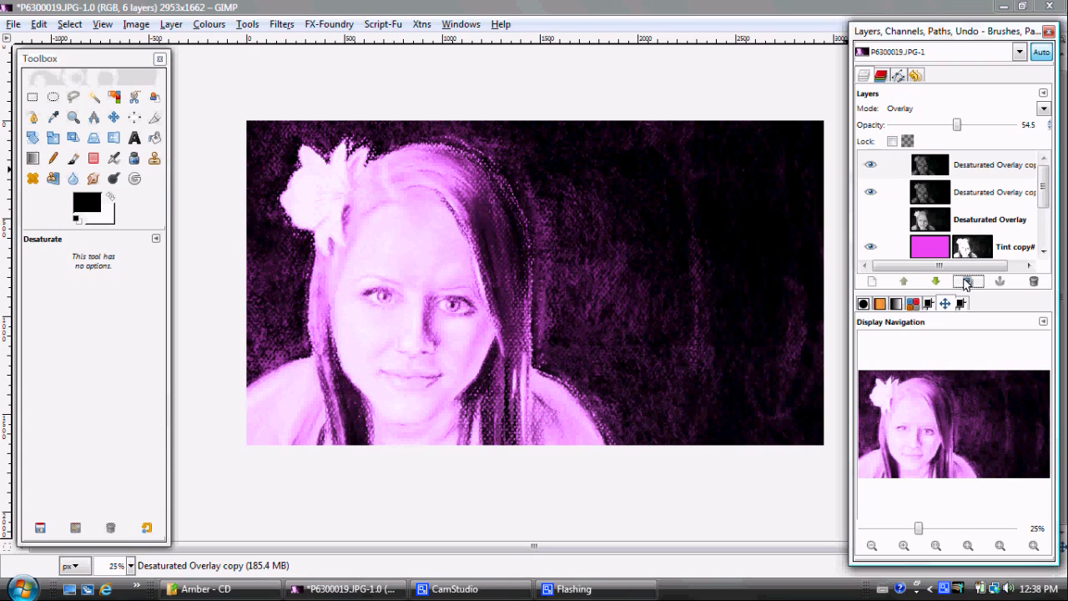
pyautogui.click(966, 282)
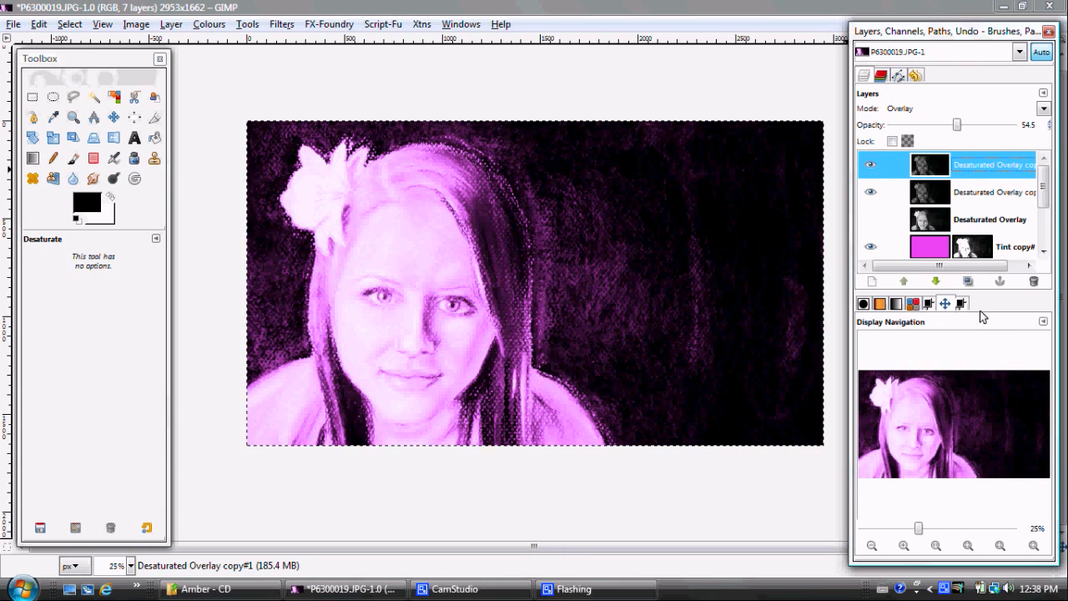
pyautogui.click(970, 282)
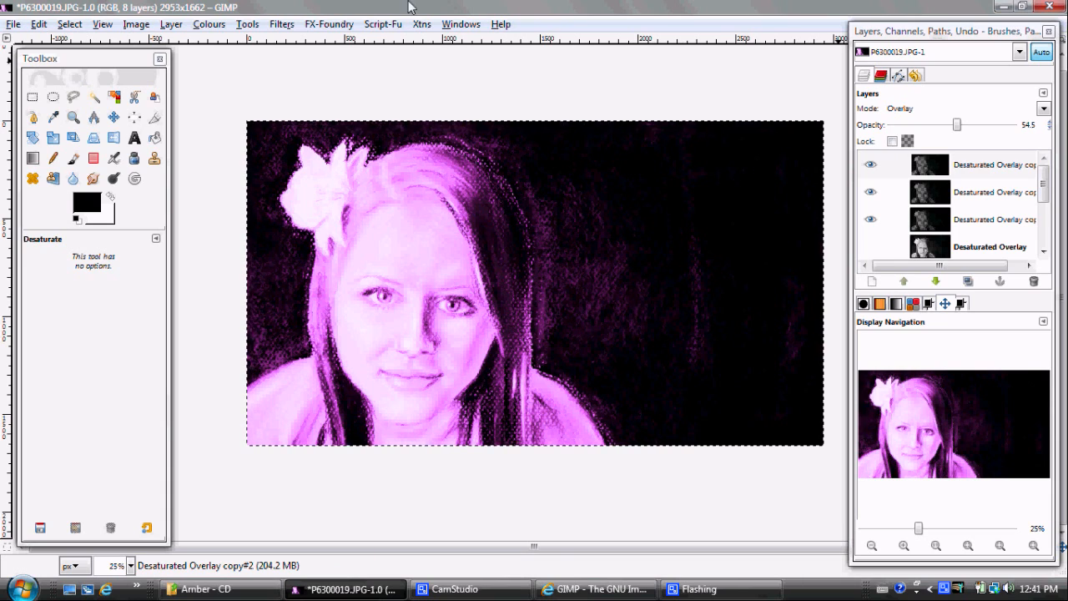
pyautogui.click(280, 24)
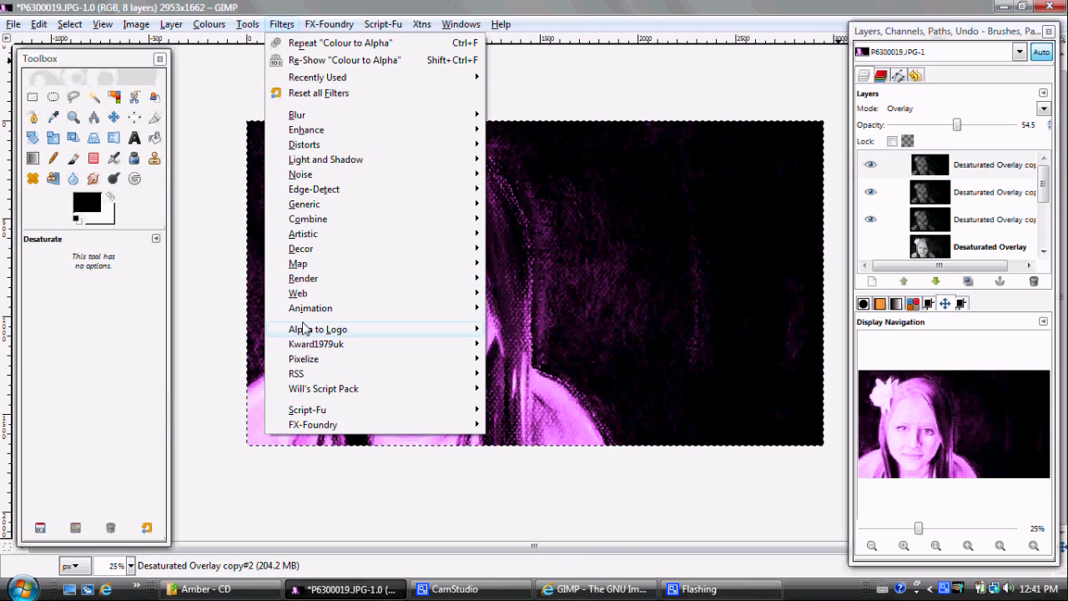
pyautogui.moveTo(304, 329)
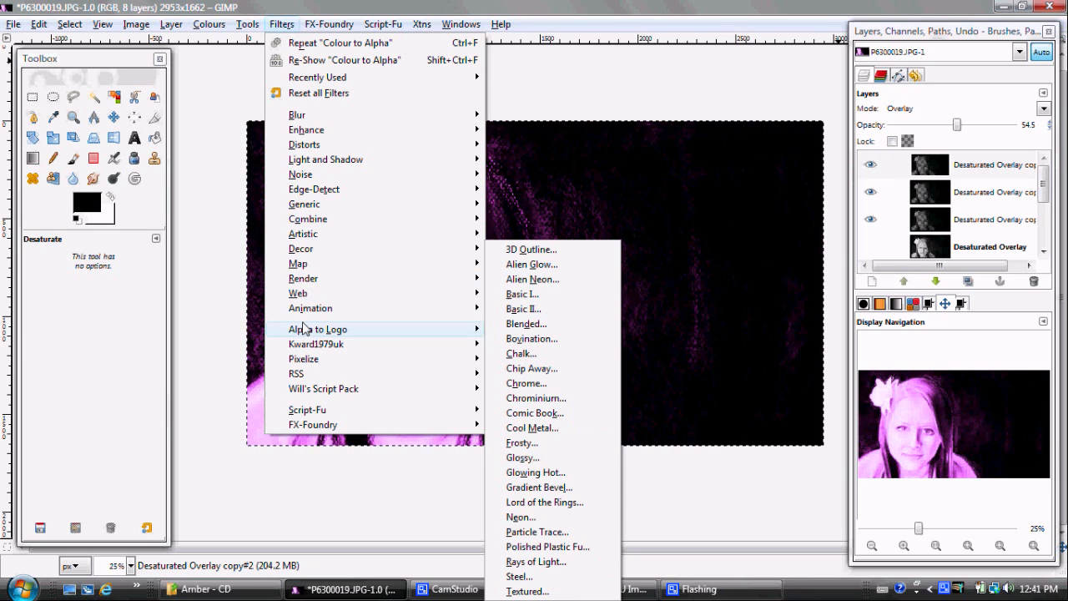
pyautogui.moveTo(311, 375)
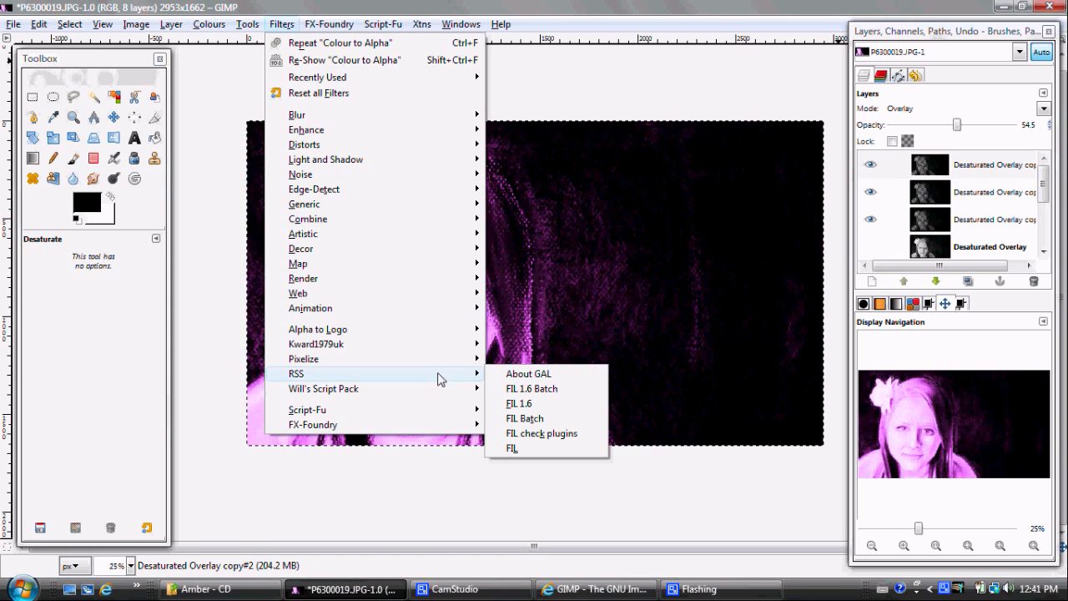
pyautogui.click(206, 358)
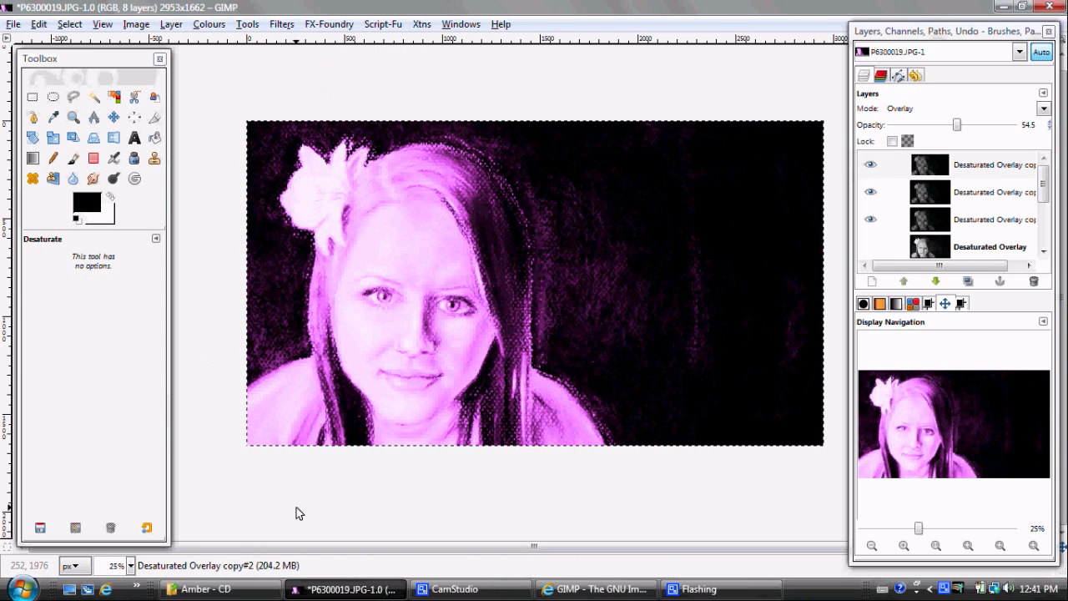
# Switch to the browser, search the GIMP Plugin Registry for "FIL" and view the download attachments on the FIL v1.7.1 page
pyautogui.click(592, 589)
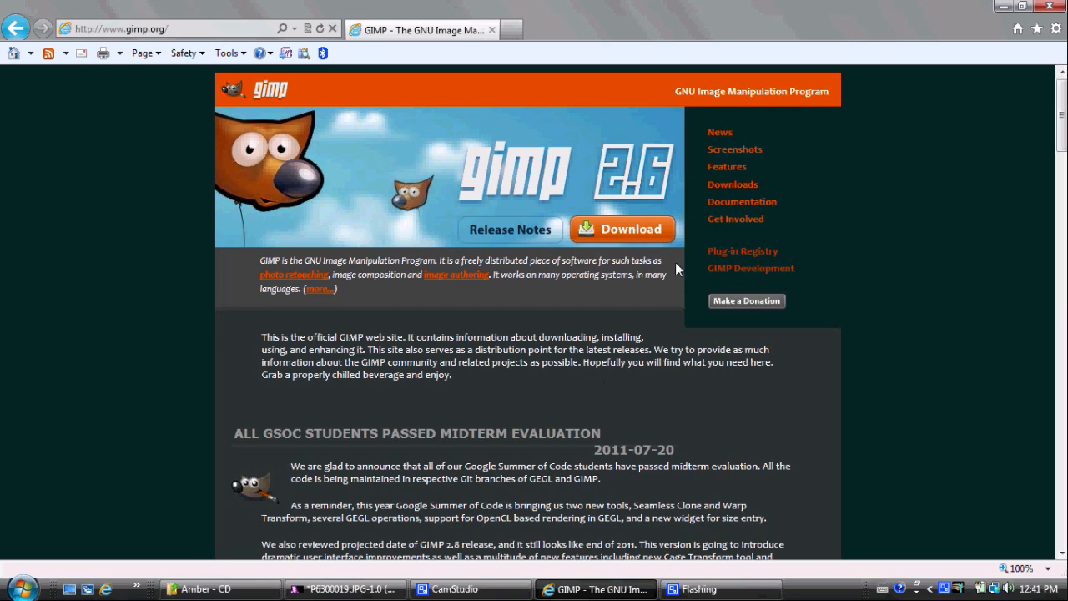
pyautogui.click(723, 252)
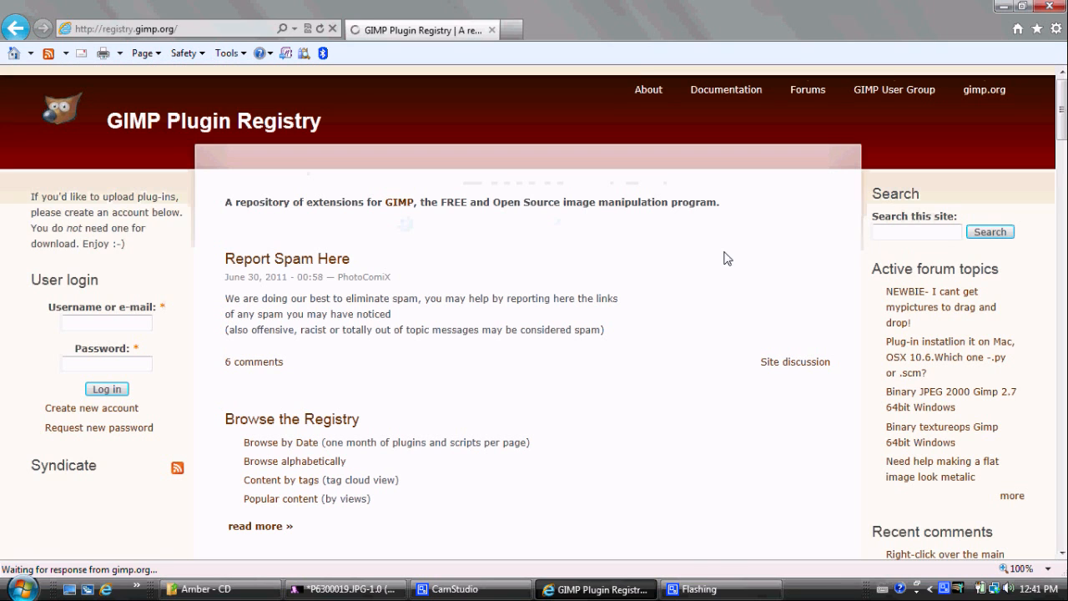
pyautogui.click(889, 235)
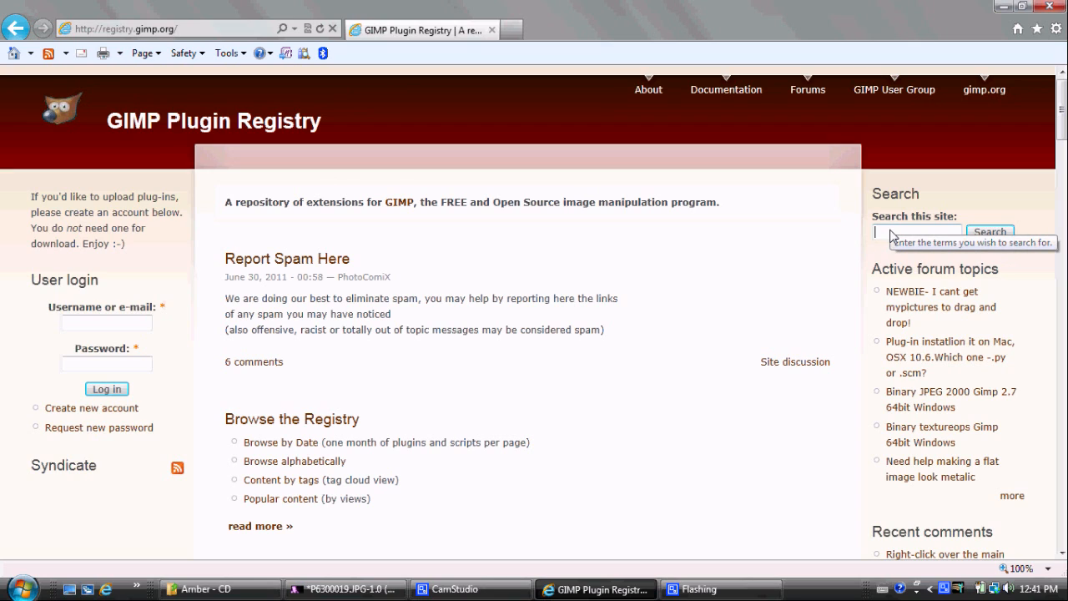
pyautogui.write('FIL')
pyautogui.press('Return')
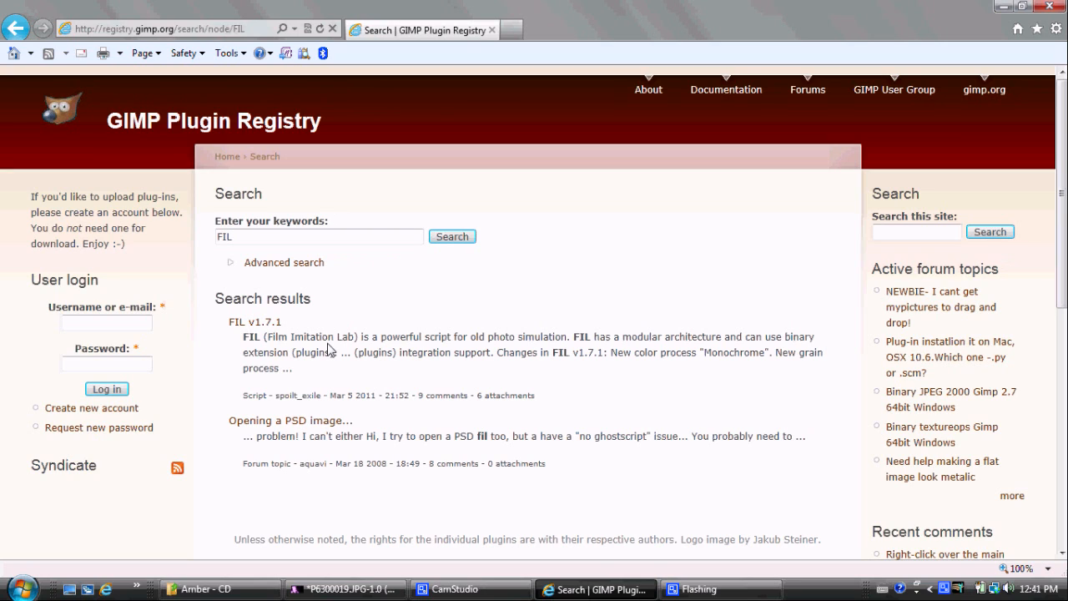
pyautogui.click(257, 325)
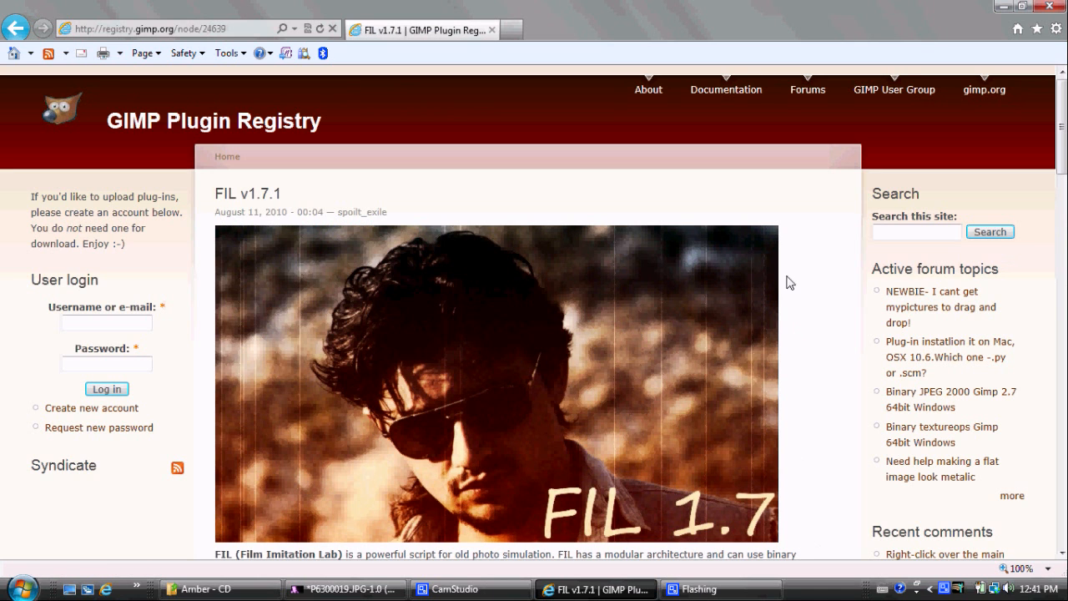
pyautogui.moveTo(1061, 135); pyautogui.dragTo(1061, 310)
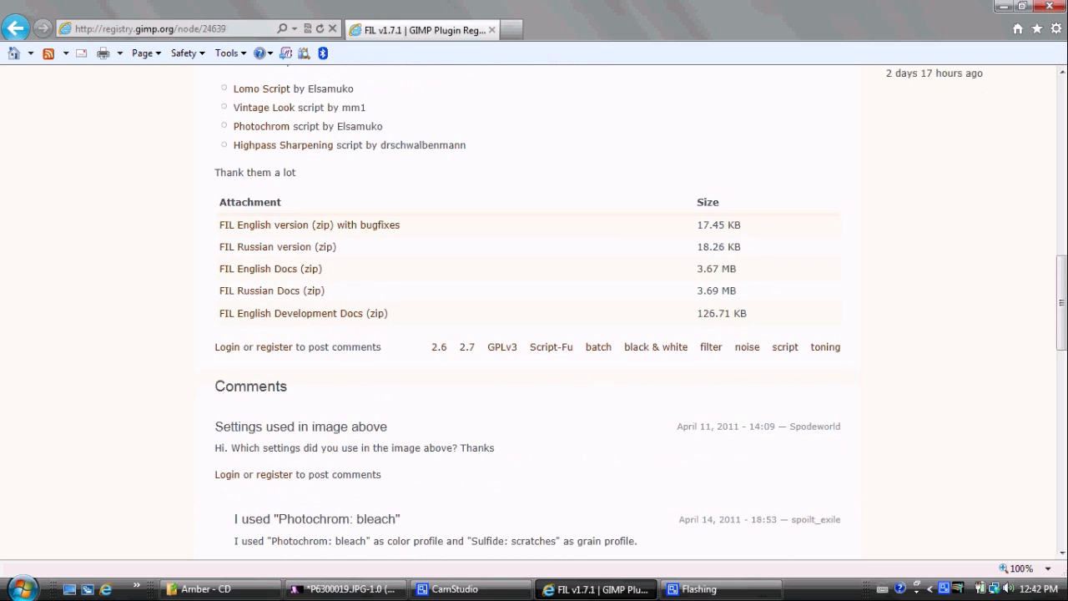
# Switch back to GIMP, copy the visible composite of the portrait and create a new image from the clipboard in a maximized window
pyautogui.click(346, 588)
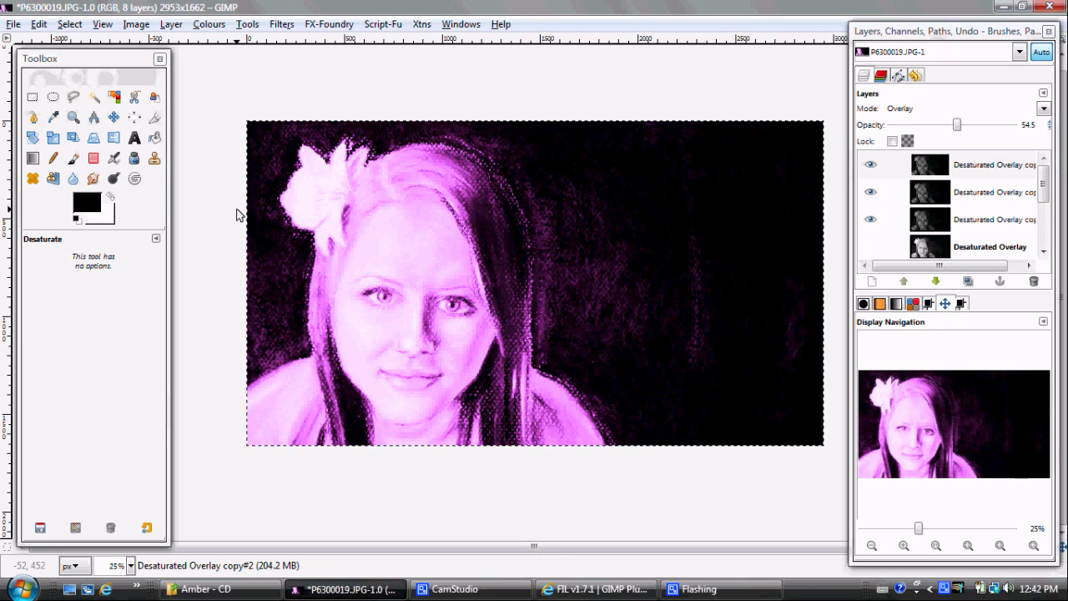
pyautogui.click(40, 26)
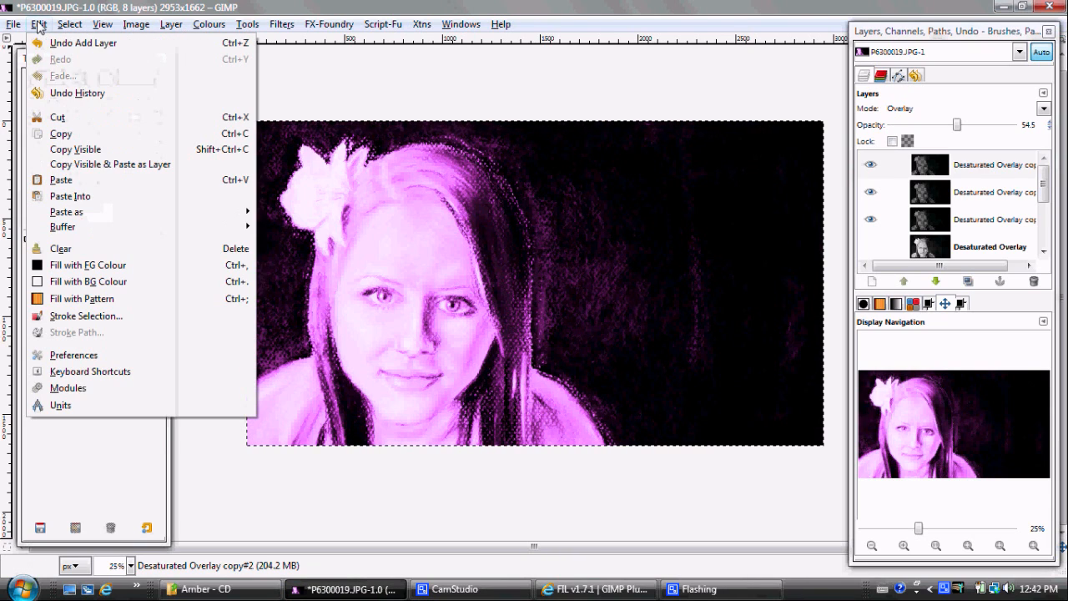
pyautogui.click(55, 152)
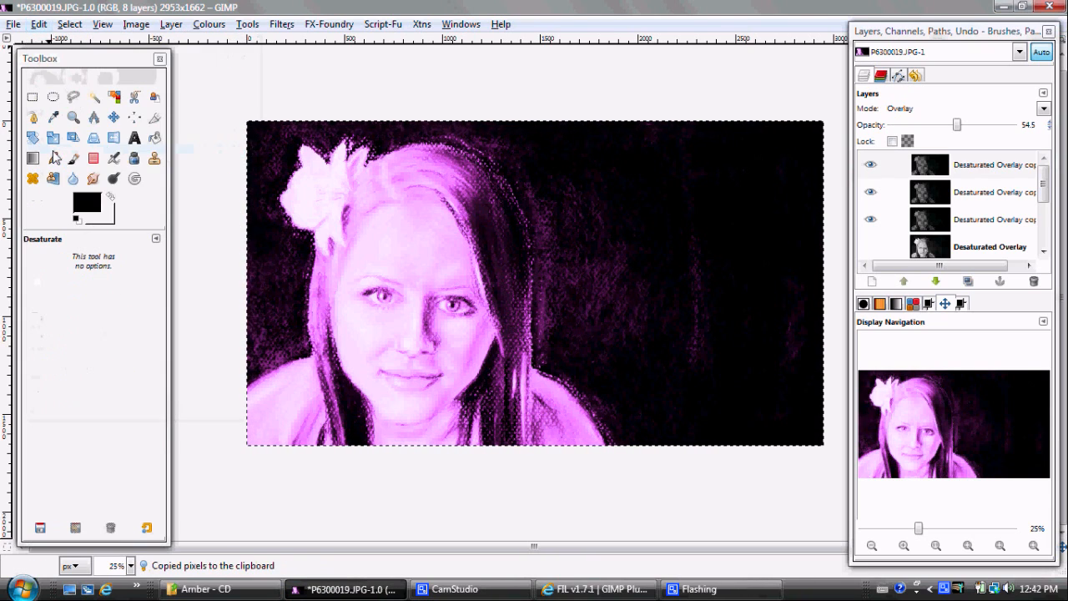
pyautogui.click(14, 25)
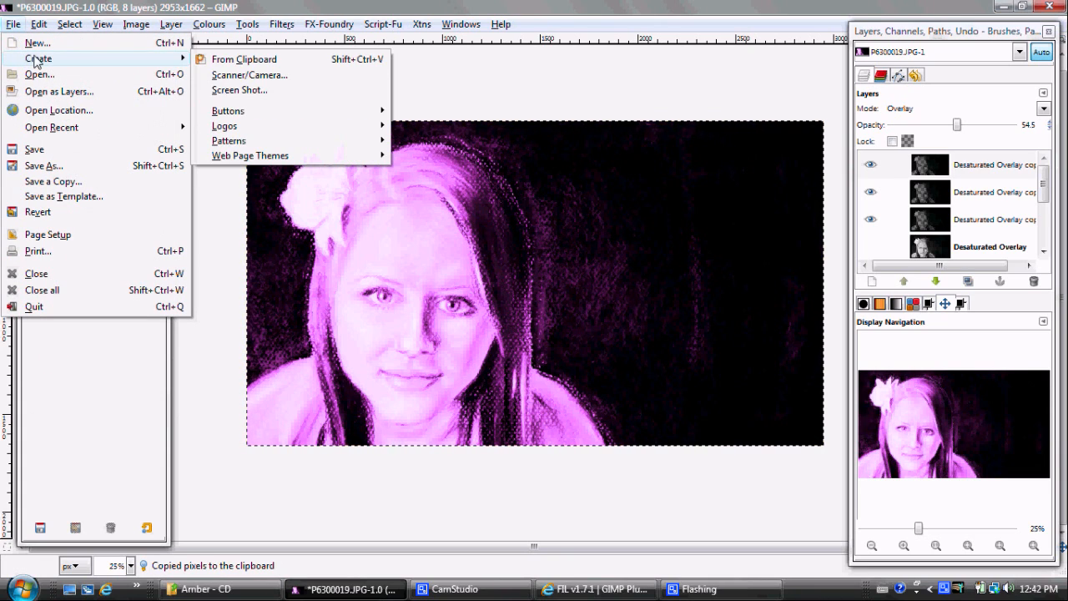
pyautogui.moveTo(126, 60)
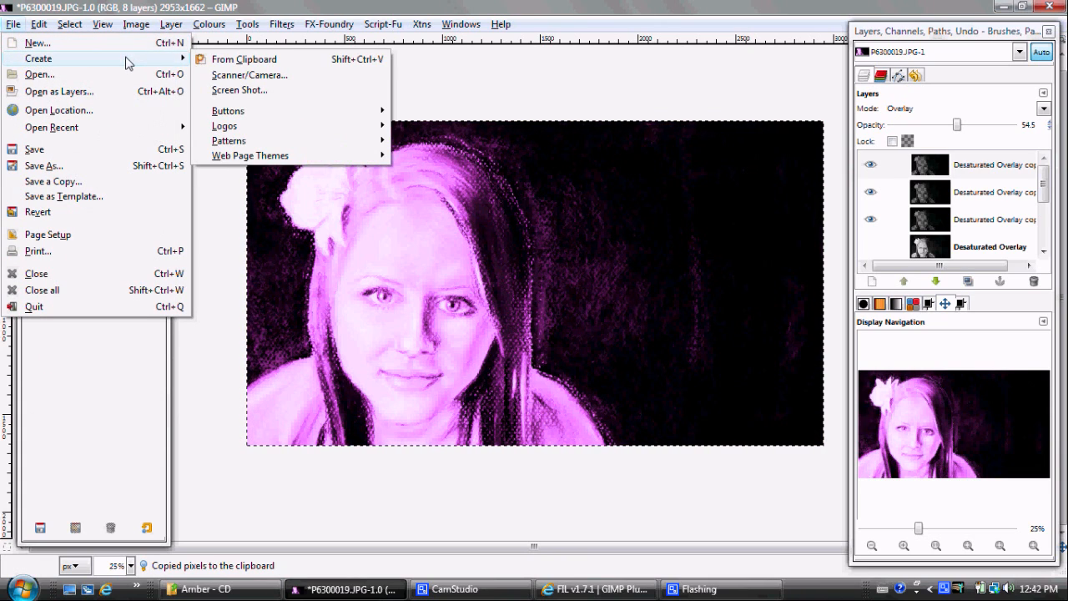
pyautogui.click(210, 60)
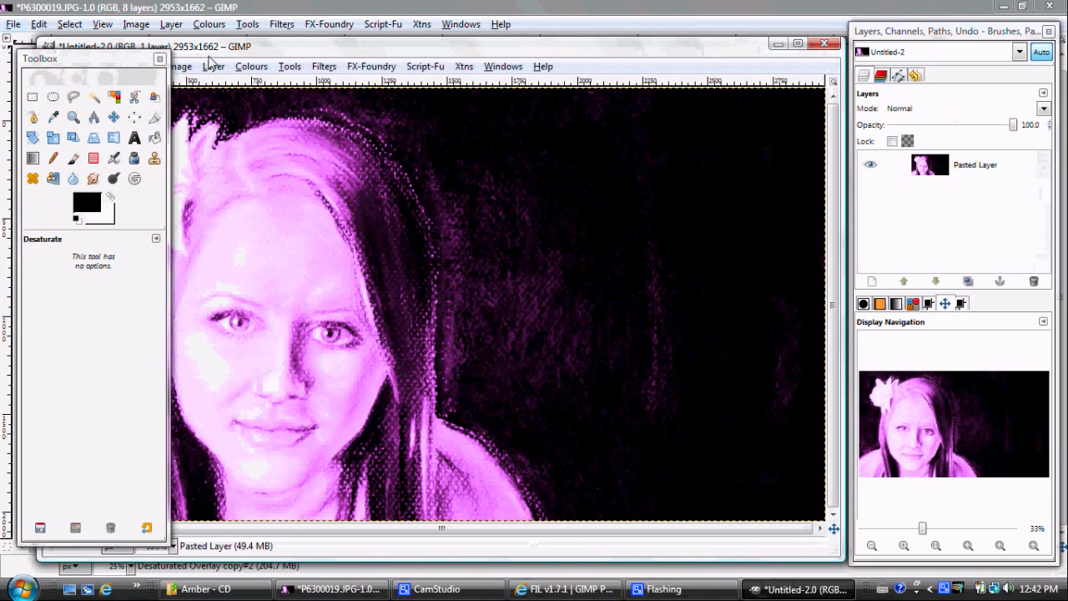
pyautogui.doubleClick(238, 49)
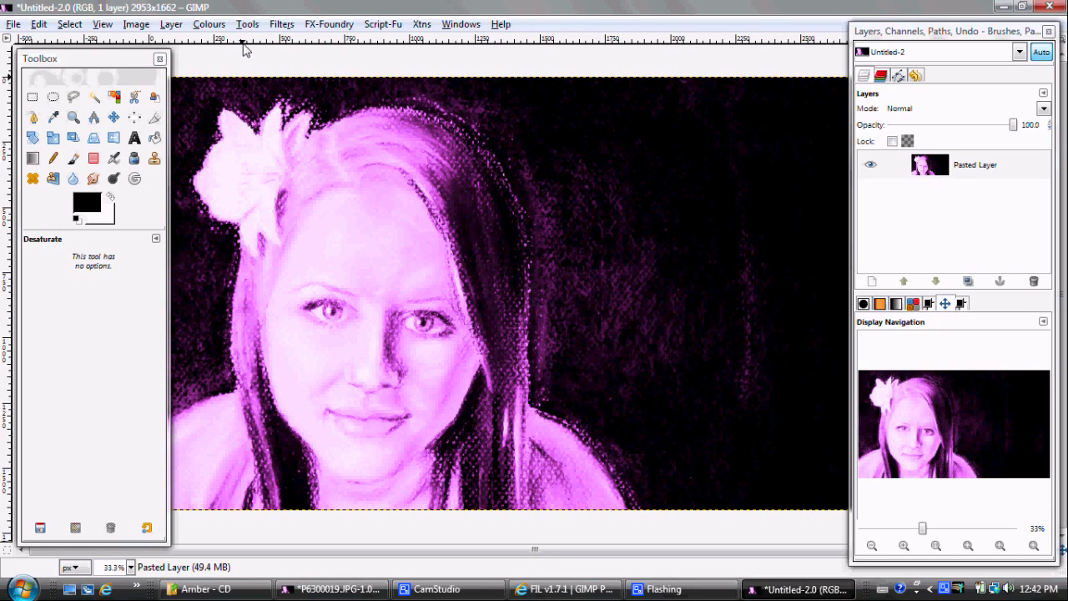
# Apply the FIL 1.6 filter to the pasted layer with the Lomo color process, Simple grain, vignette enabled and border blur x1
pyautogui.click(282, 25)
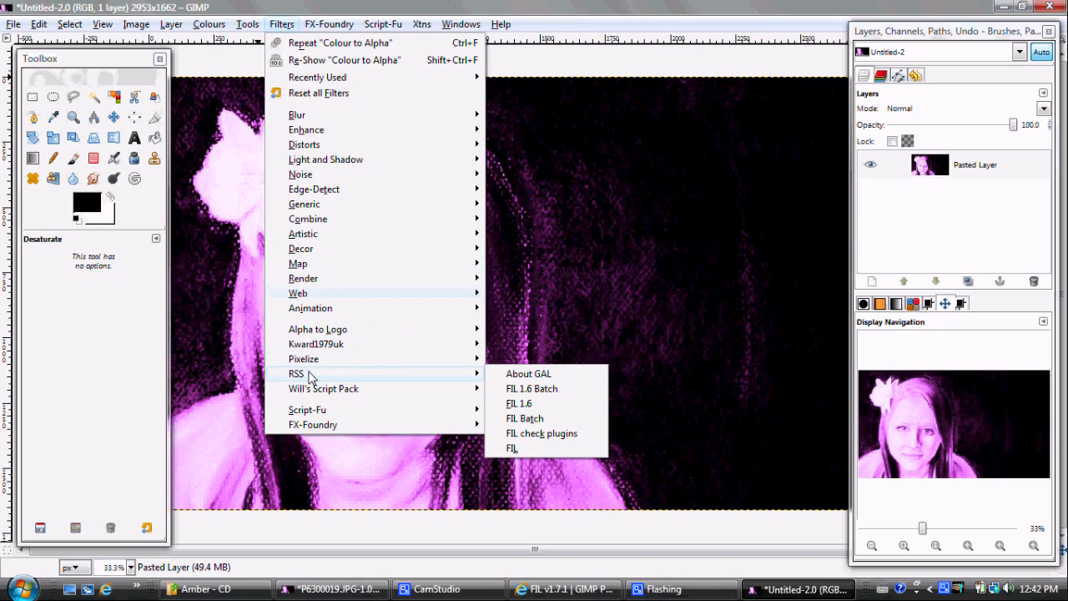
pyautogui.moveTo(424, 375)
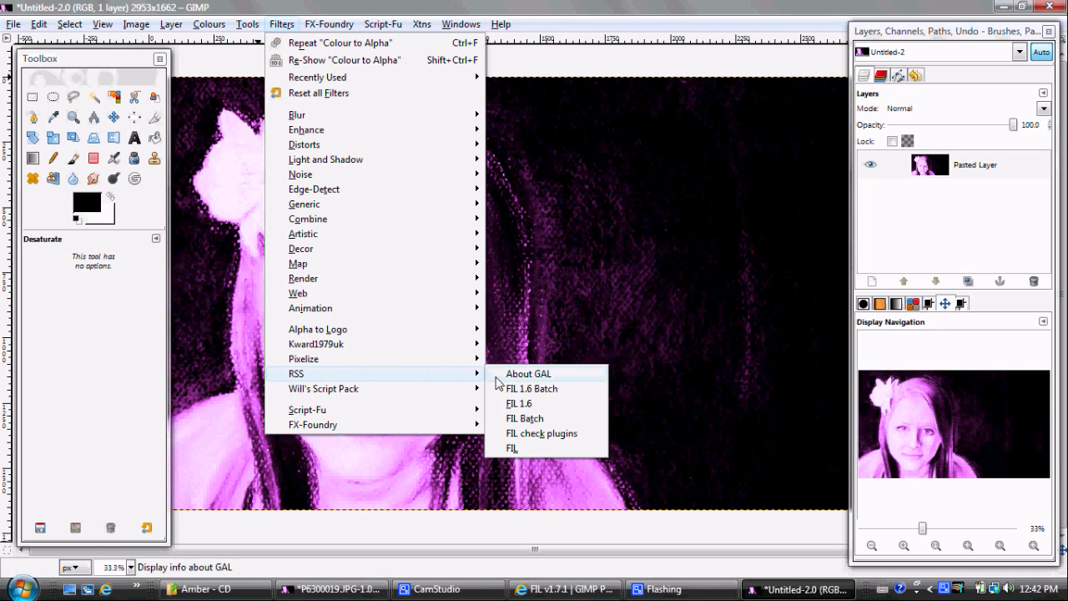
pyautogui.click(497, 405)
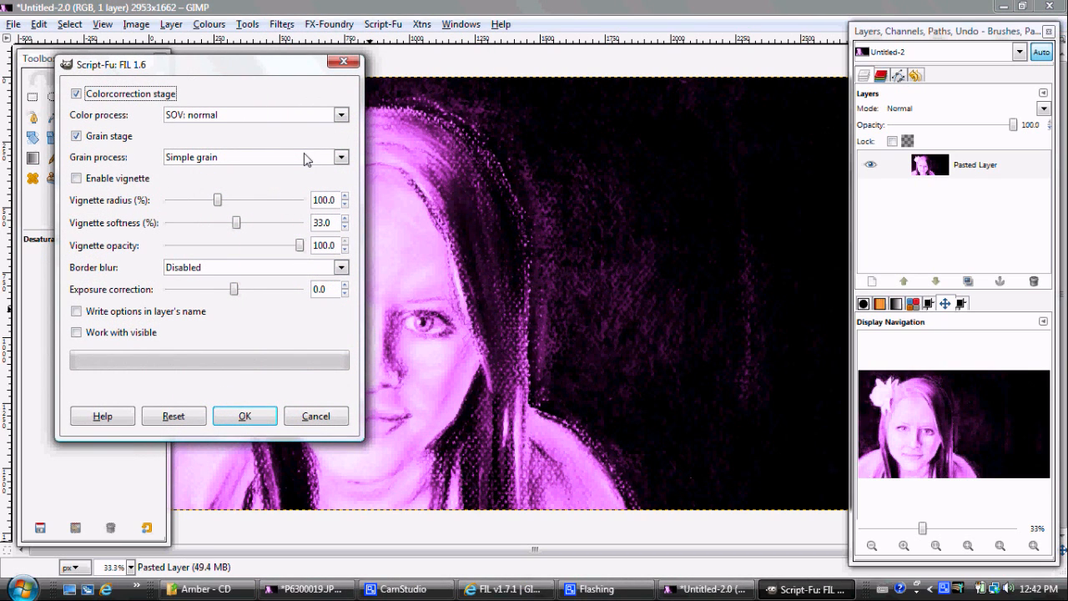
pyautogui.click(341, 115)
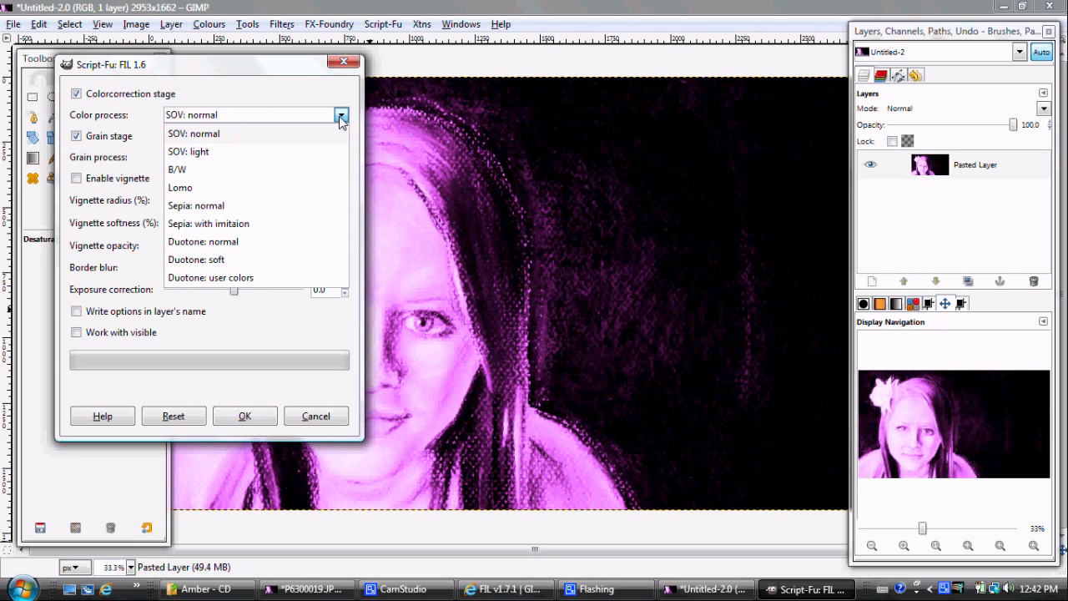
pyautogui.click(330, 188)
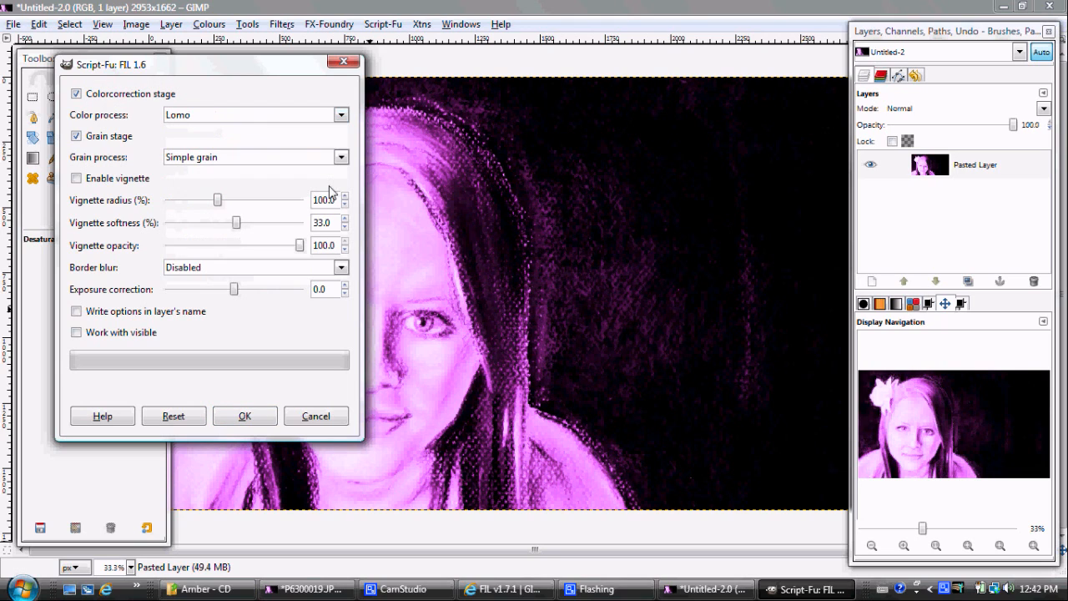
pyautogui.click(341, 159)
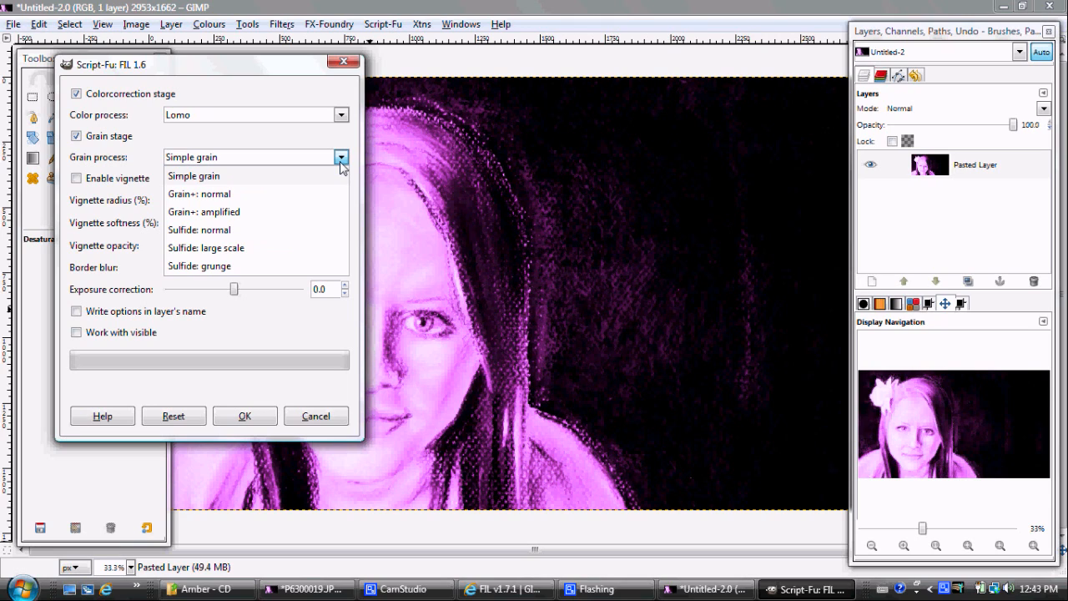
pyautogui.click(341, 159)
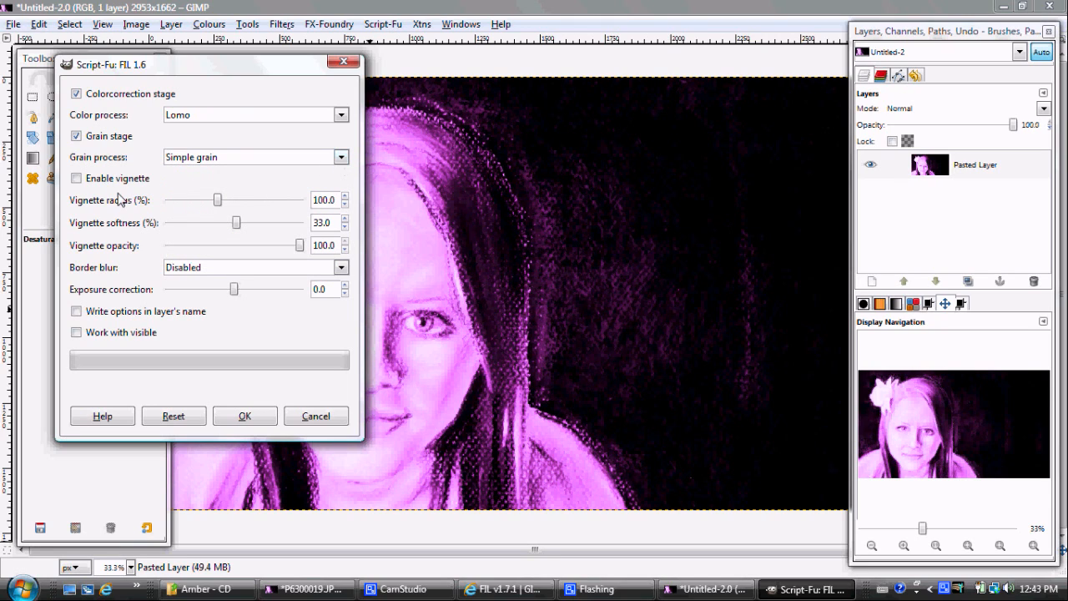
pyautogui.click(80, 181)
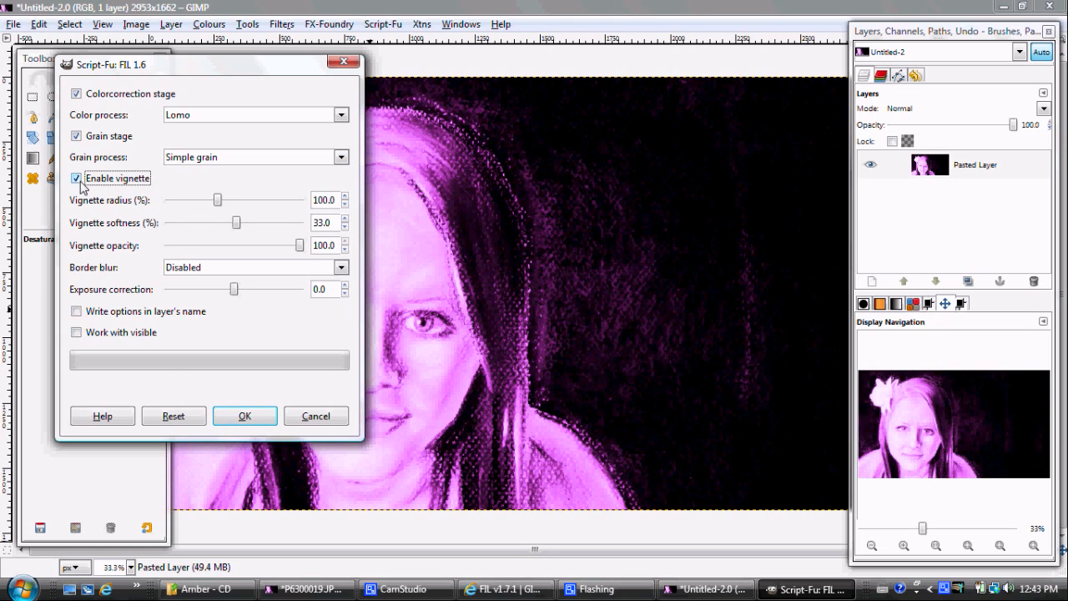
pyautogui.click(341, 268)
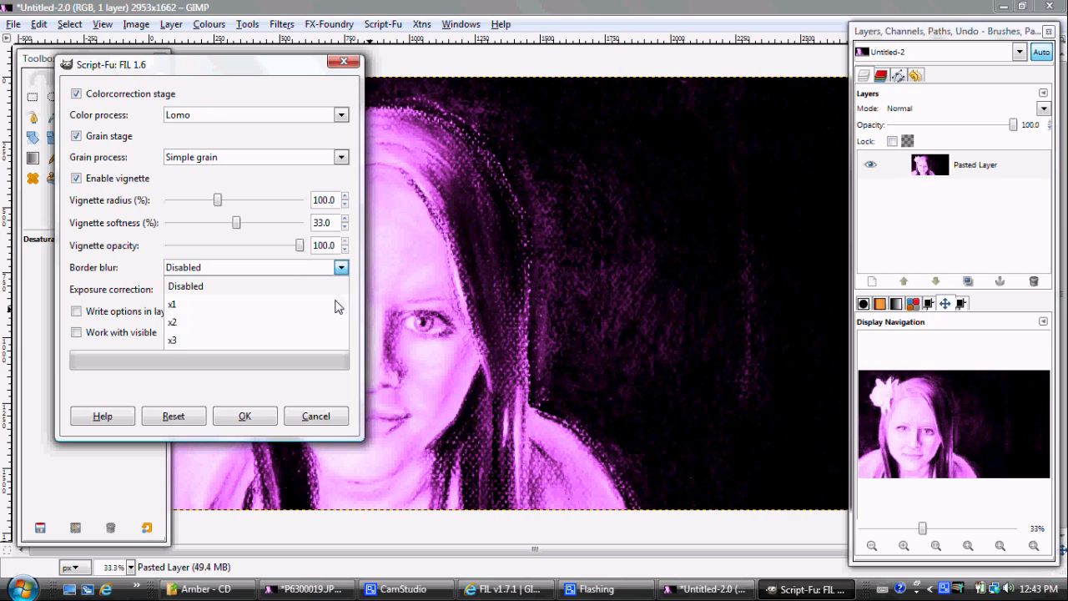
pyautogui.click(337, 305)
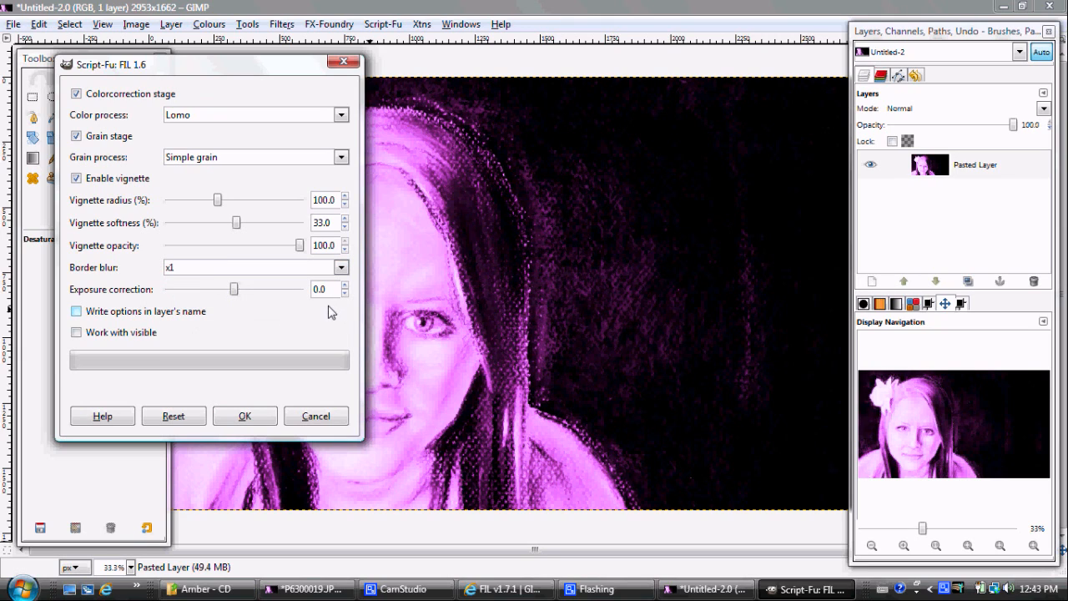
pyautogui.click(231, 418)
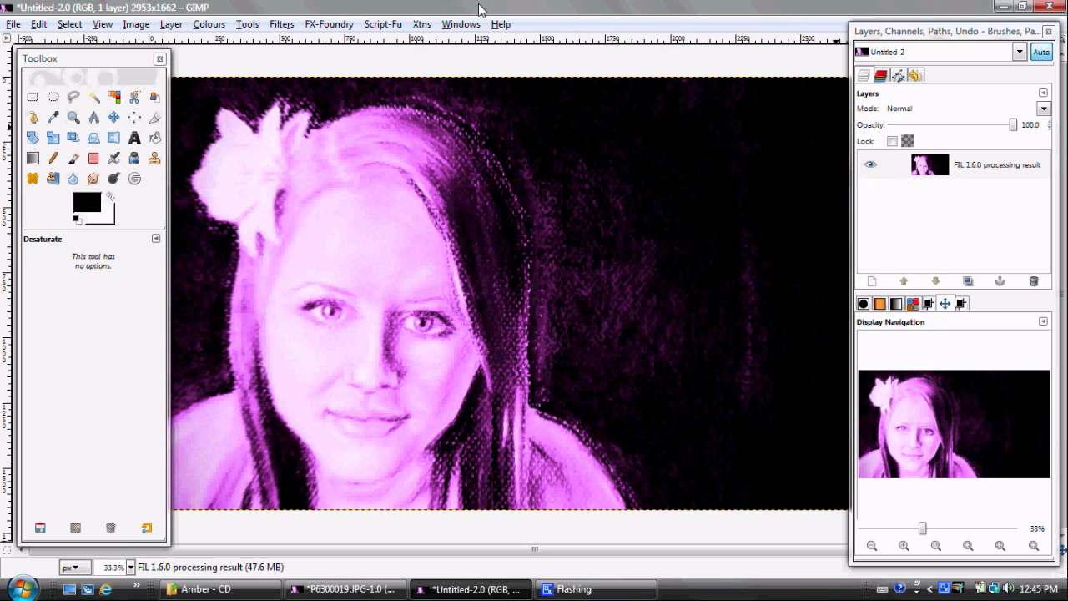
# Apply the FX-Foundry "Make wonderful" photo effect to the FIL-processed layer with its default settings
pyautogui.click(283, 25)
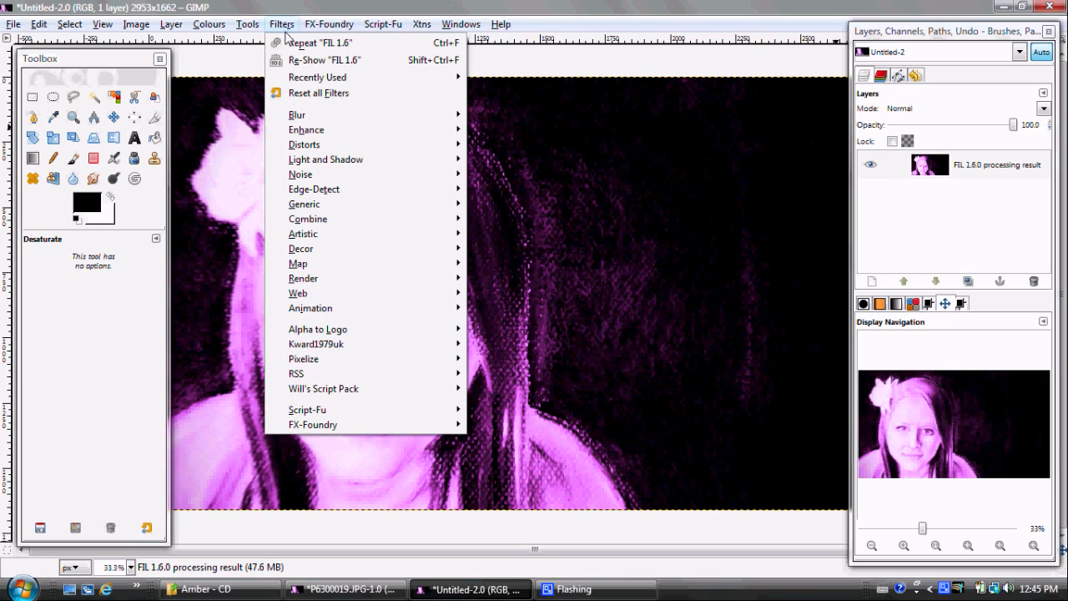
pyautogui.moveTo(311, 26)
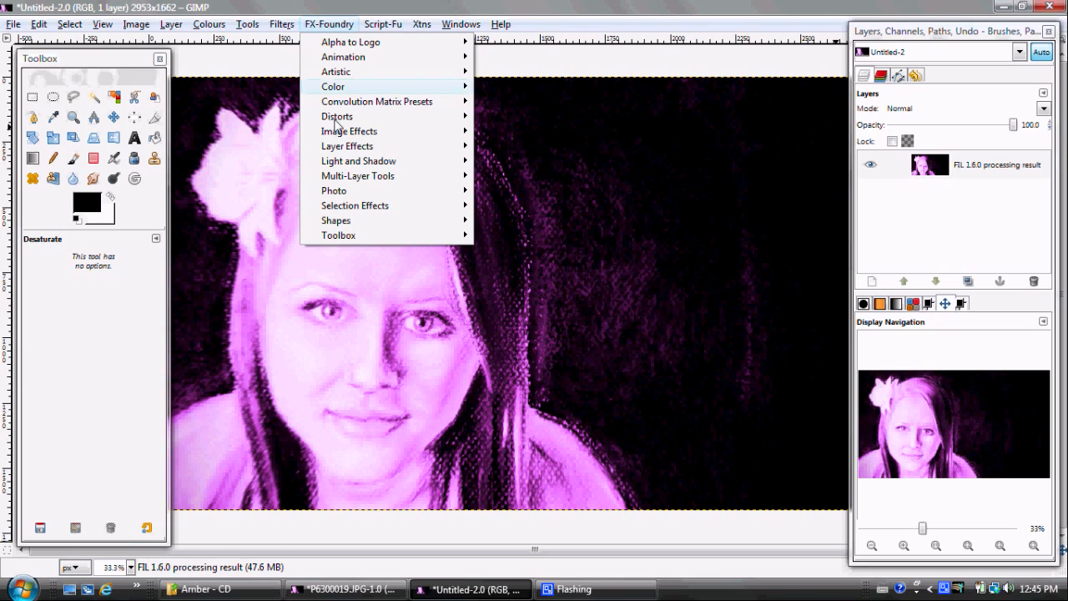
pyautogui.moveTo(384, 191)
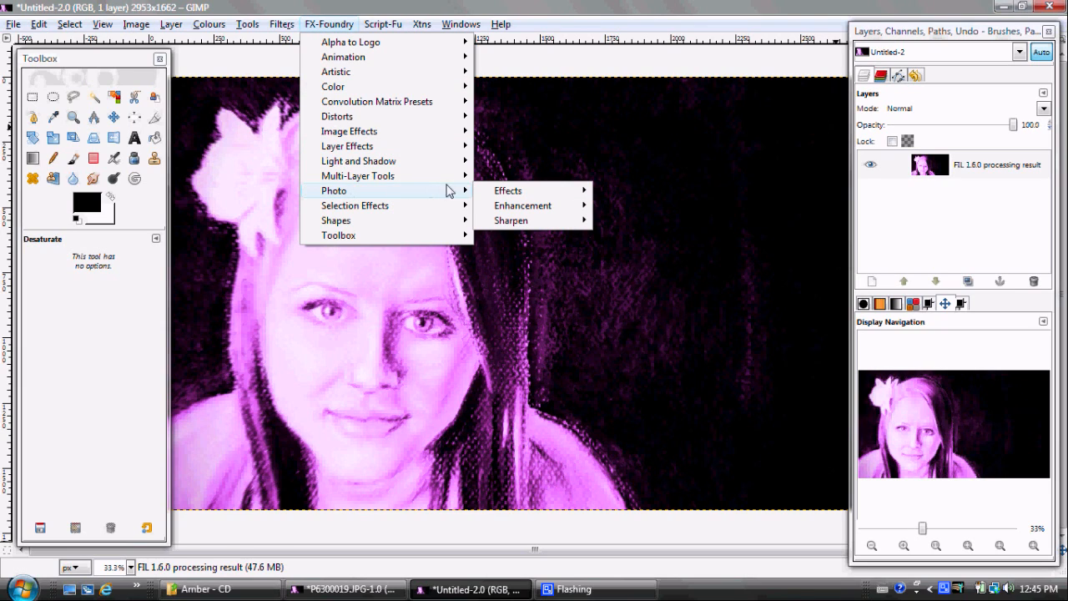
pyautogui.moveTo(488, 194)
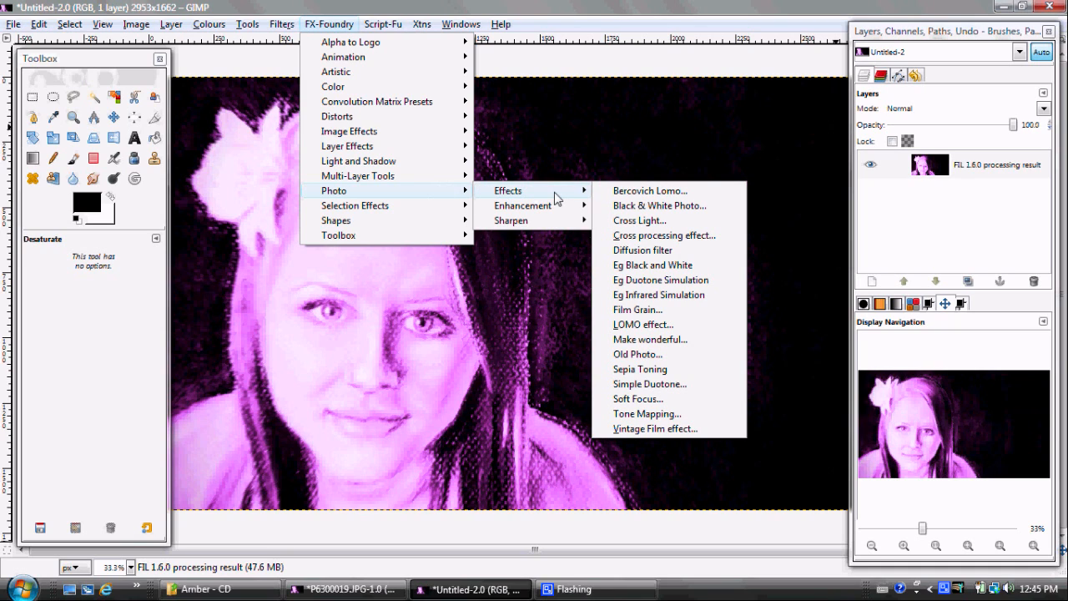
pyautogui.click(624, 340)
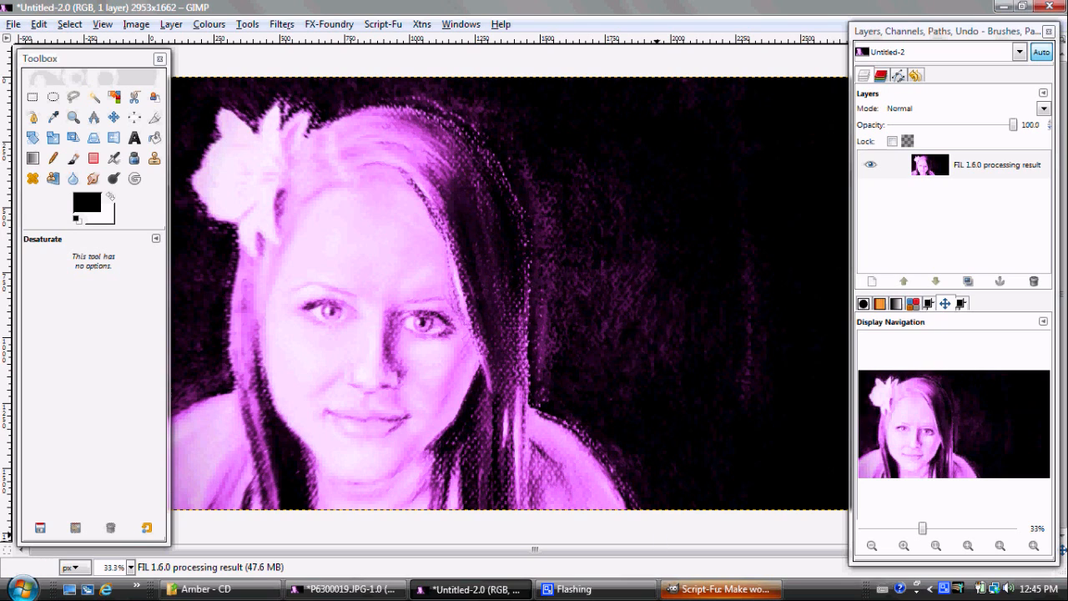
pyautogui.click(701, 592)
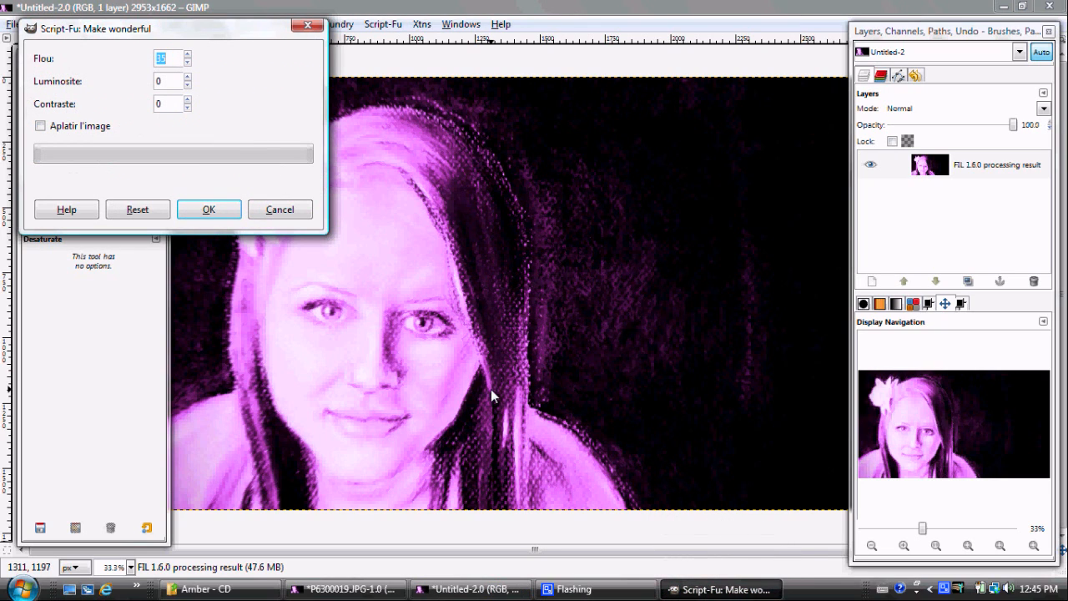
pyautogui.click(208, 211)
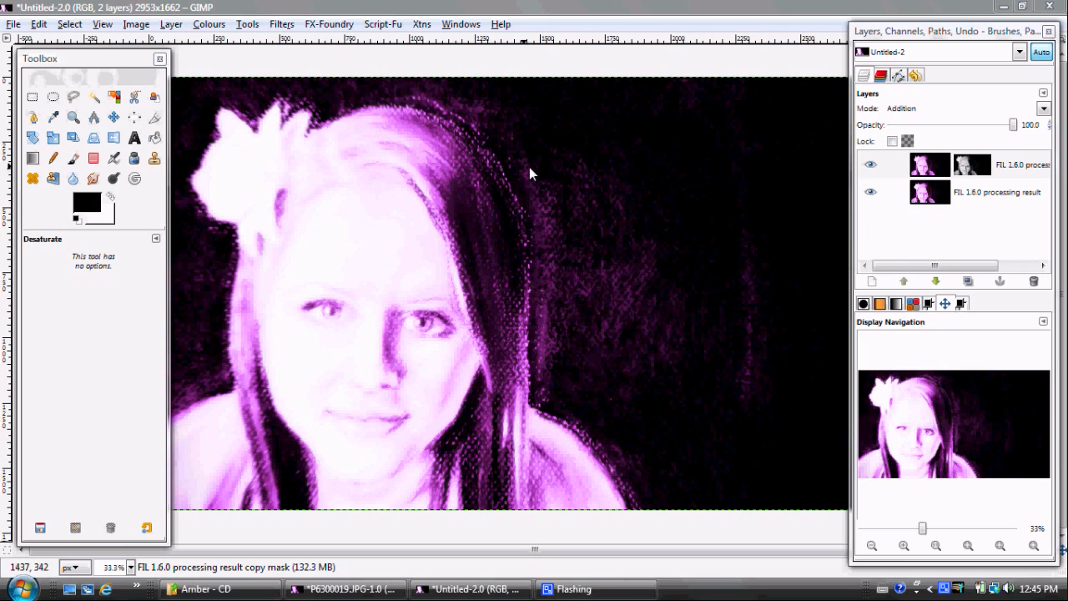
# Lower the opacity of the Addition-mode FIL processing copy layer to about 53.8
pyautogui.click(922, 169)
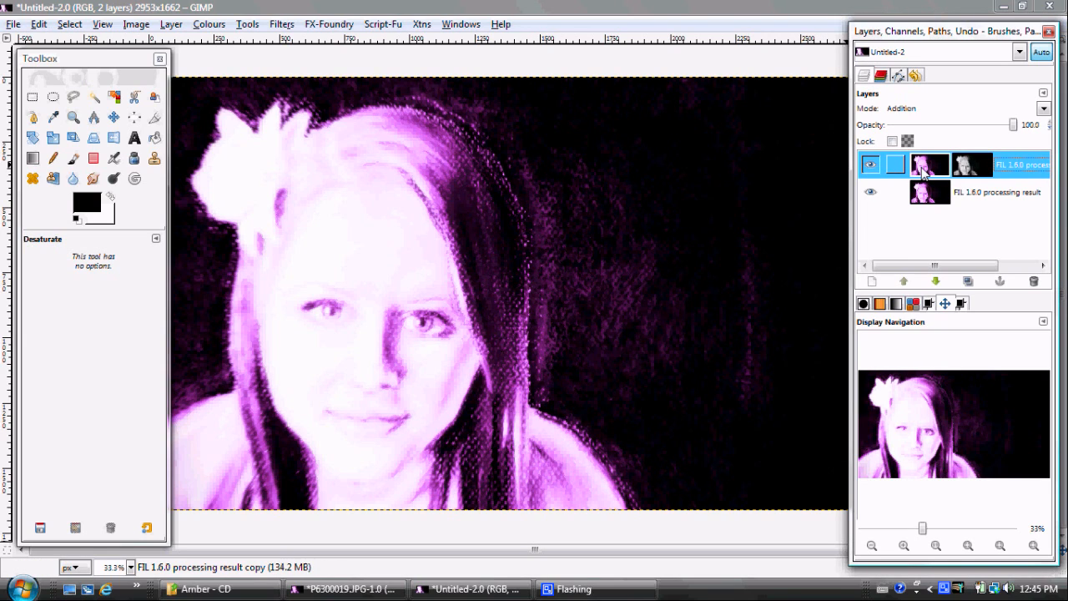
pyautogui.moveTo(1015, 127); pyautogui.dragTo(959, 131)
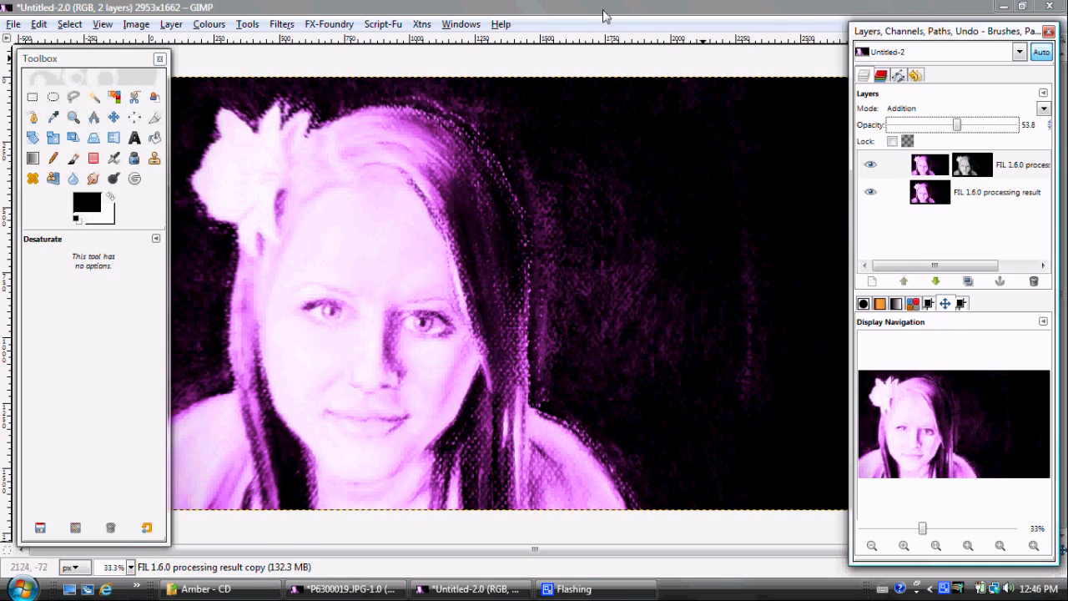
# Apply the FX-Foundry Gothic Glow effect to the base FIL processing result layer with default settings and layer masks enabled
pyautogui.click(917, 192)
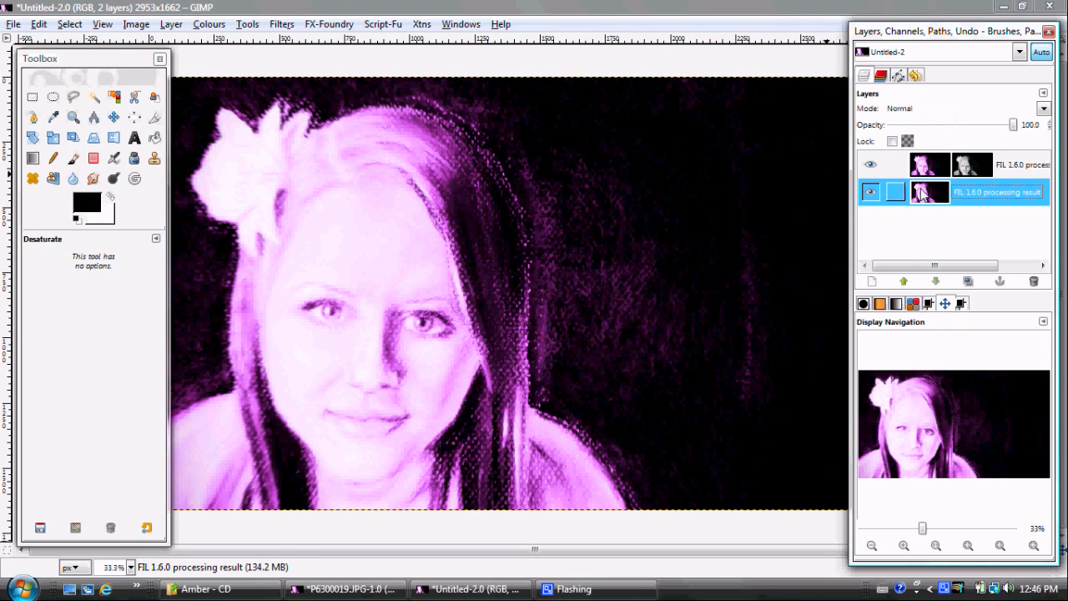
pyautogui.click(316, 26)
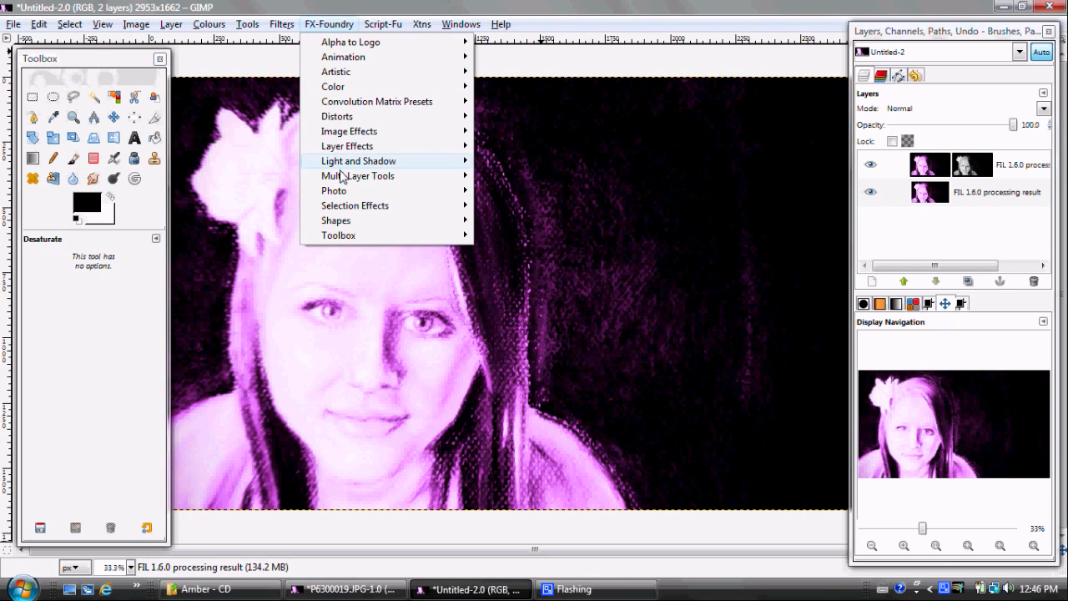
pyautogui.moveTo(343, 195)
pyautogui.moveTo(351, 162)
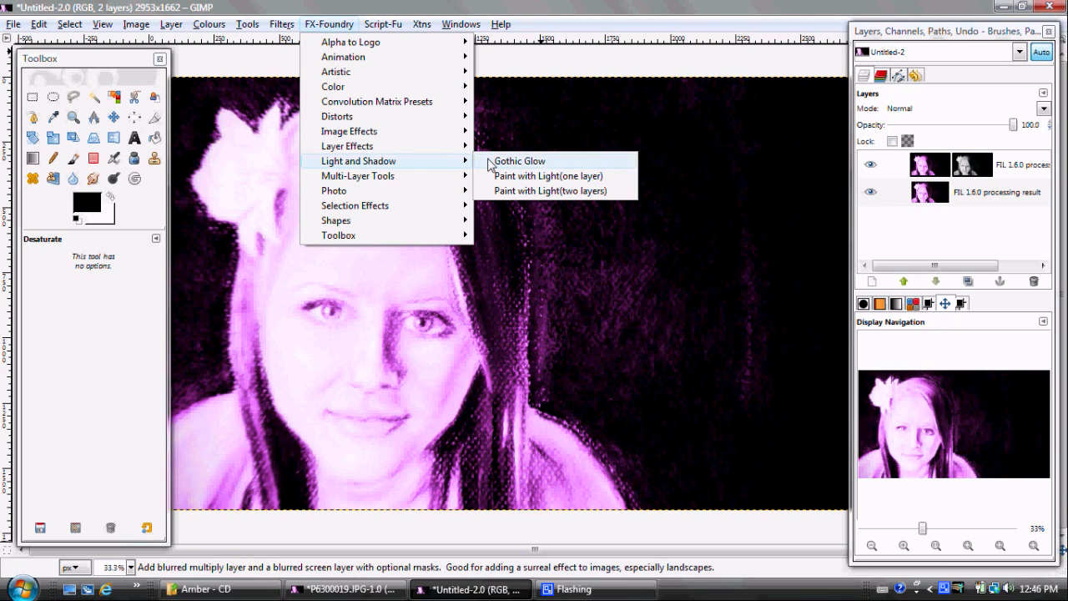
pyautogui.click(492, 162)
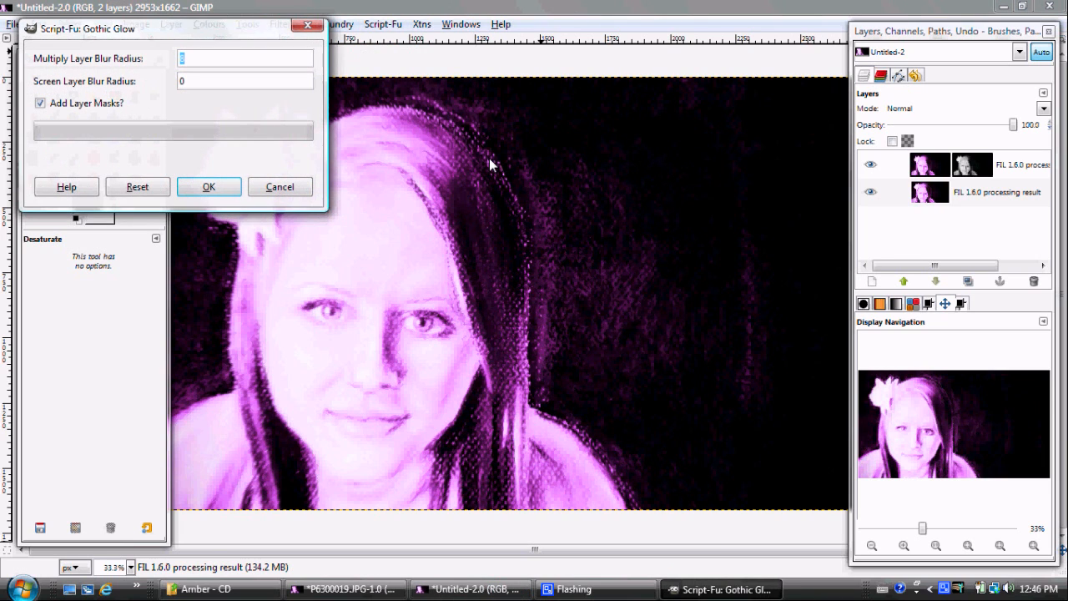
pyautogui.click(199, 186)
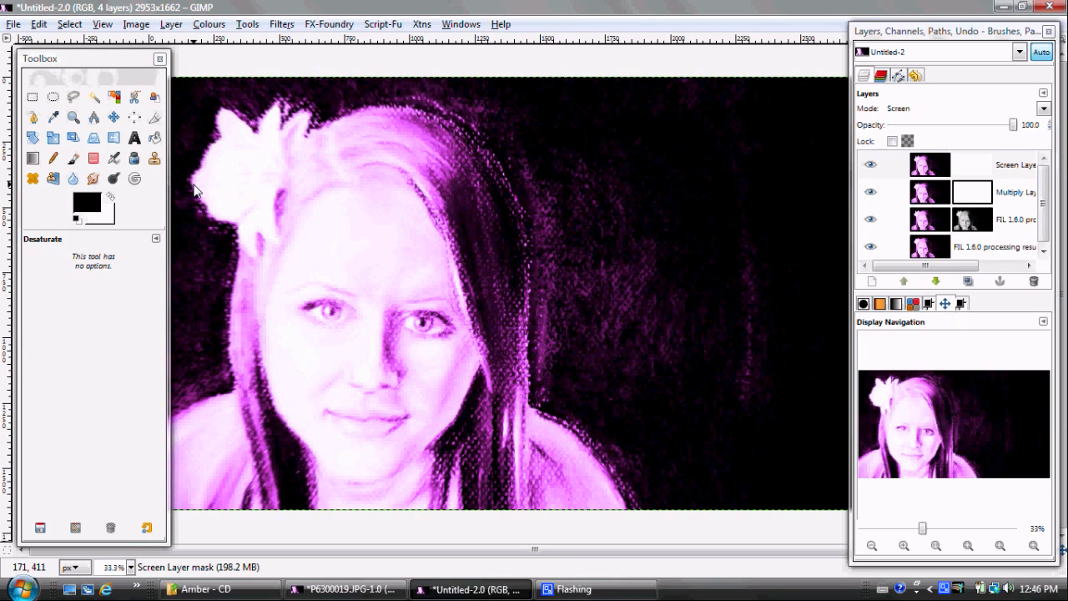
# Reduce the opacity of the Screen Layer to about 60.3
pyautogui.click(933, 167)
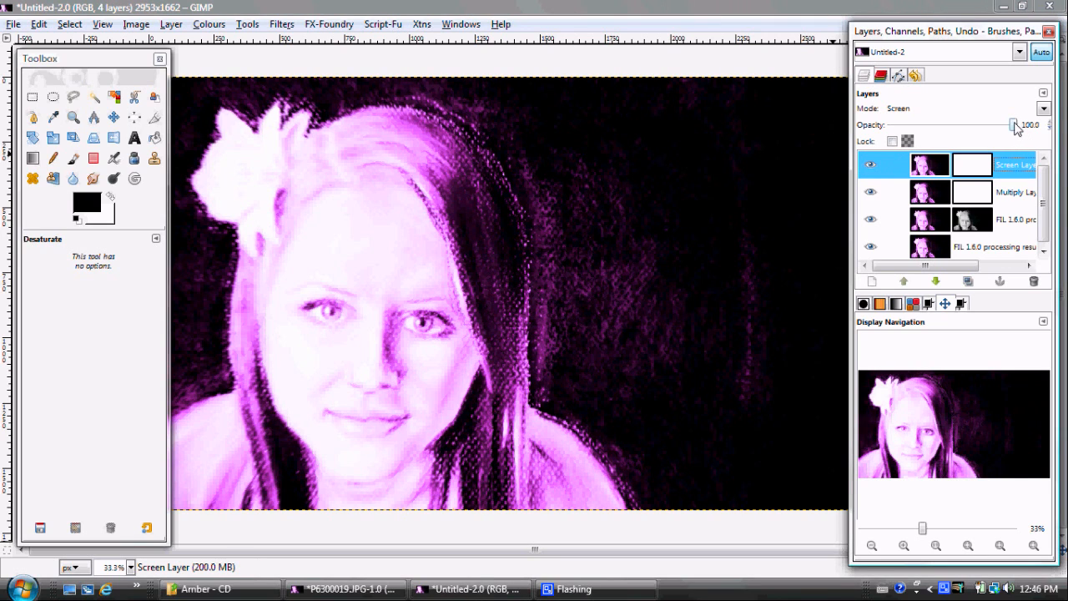
pyautogui.moveTo(1014, 127); pyautogui.dragTo(977, 131)
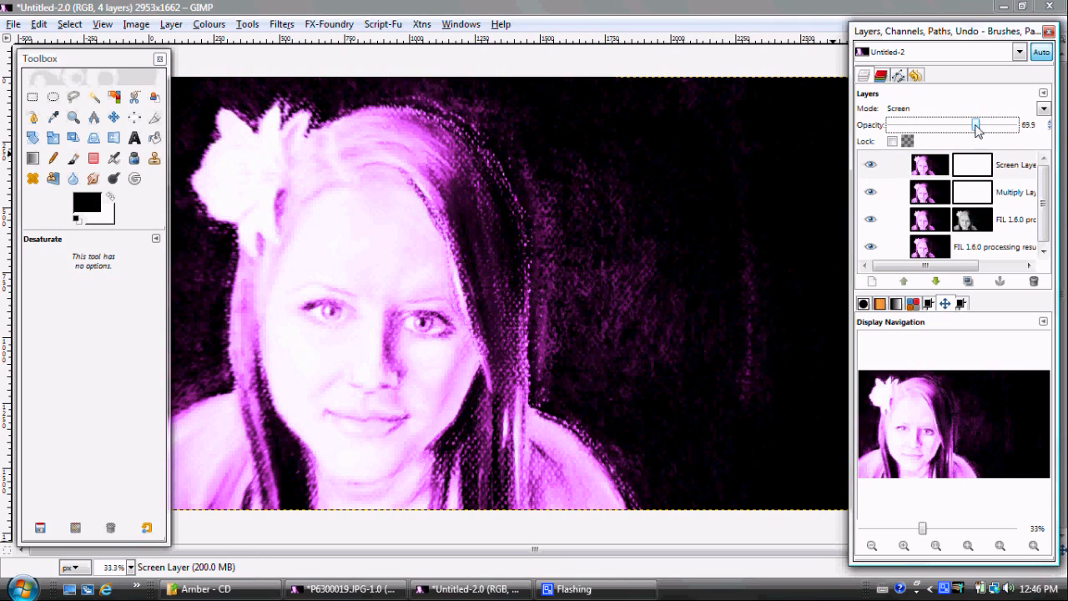
pyautogui.moveTo(977, 128); pyautogui.dragTo(964, 126)
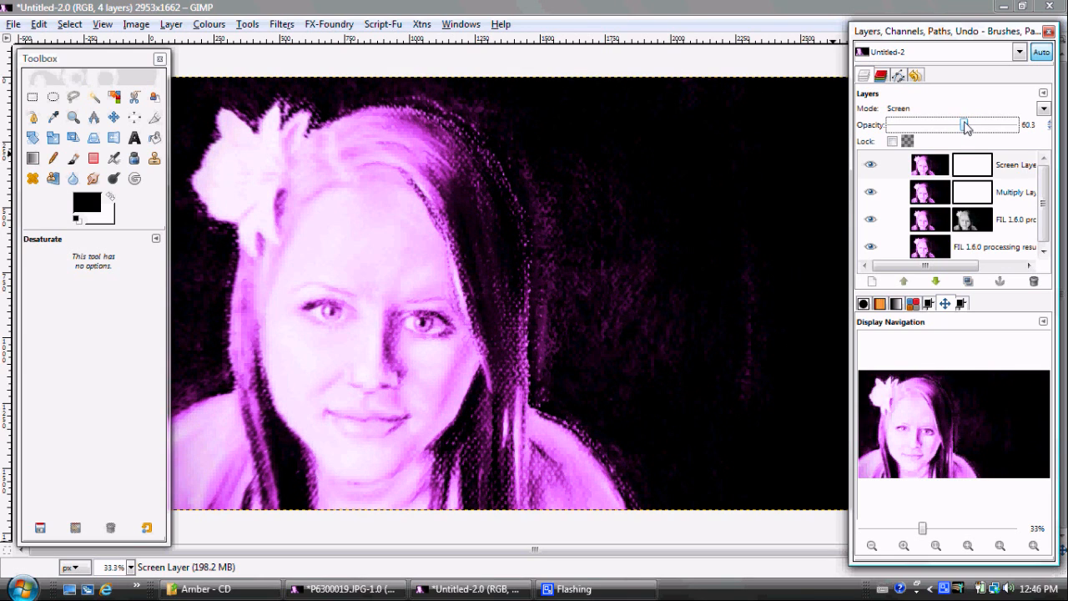
# Reduce the opacity of the Multiply Layer to about 69
pyautogui.click(931, 198)
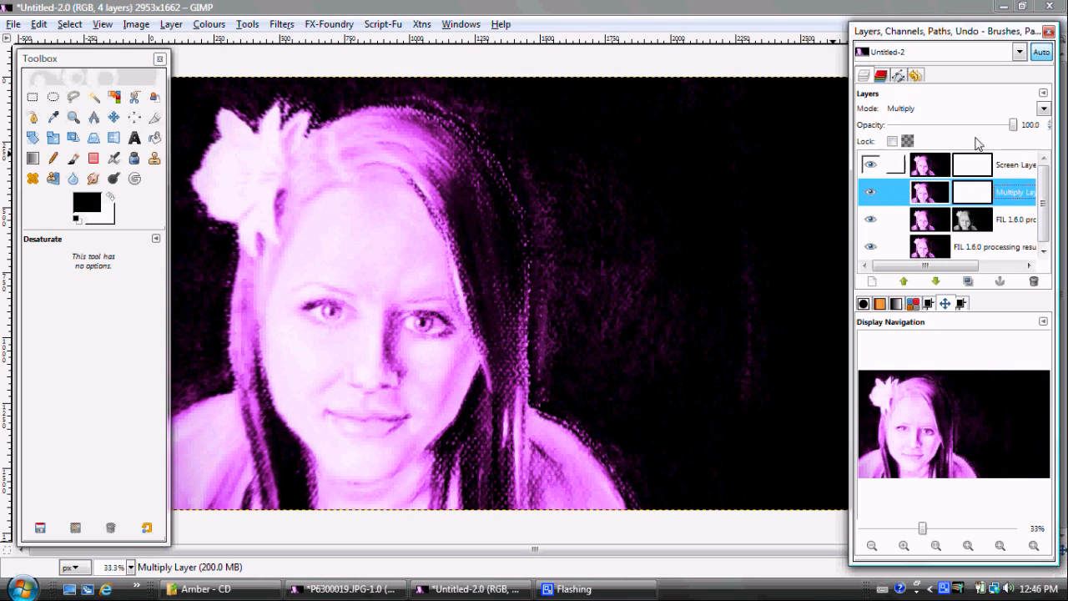
pyautogui.moveTo(1011, 122); pyautogui.dragTo(956, 134)
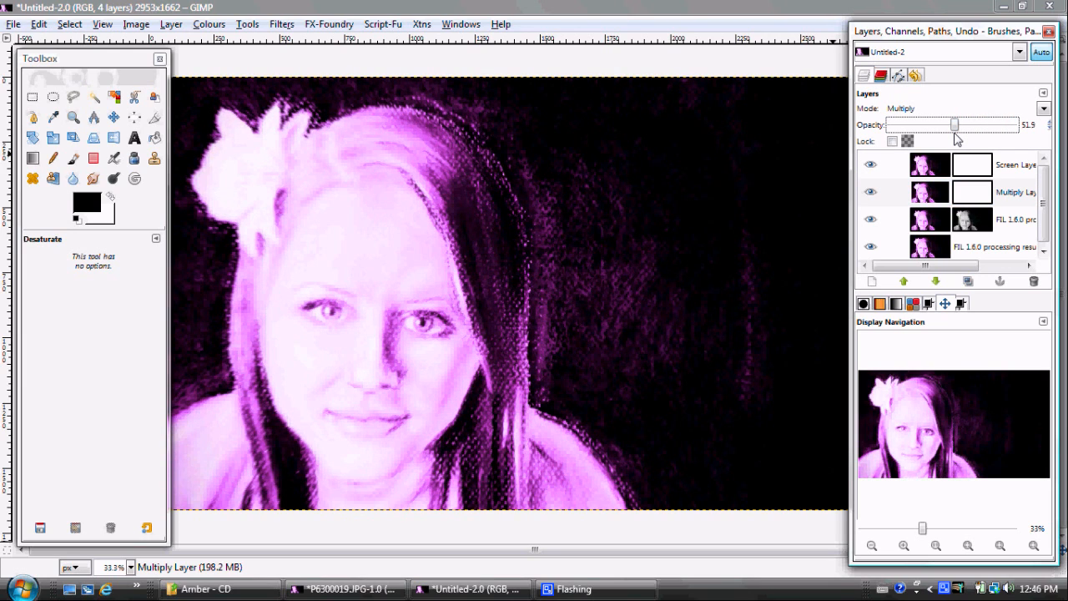
pyautogui.moveTo(954, 125); pyautogui.dragTo(977, 125)
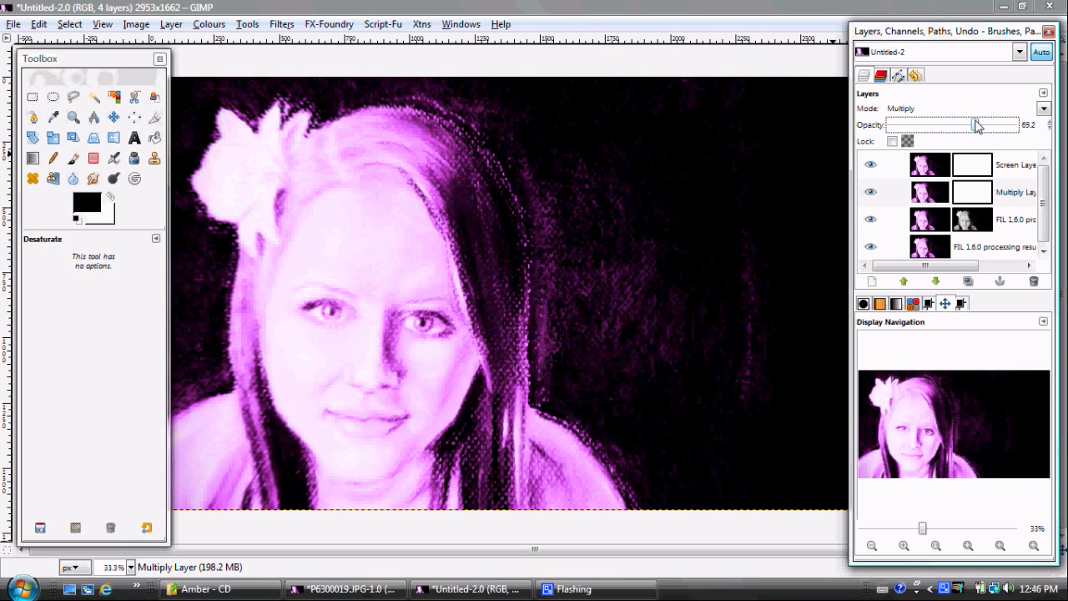